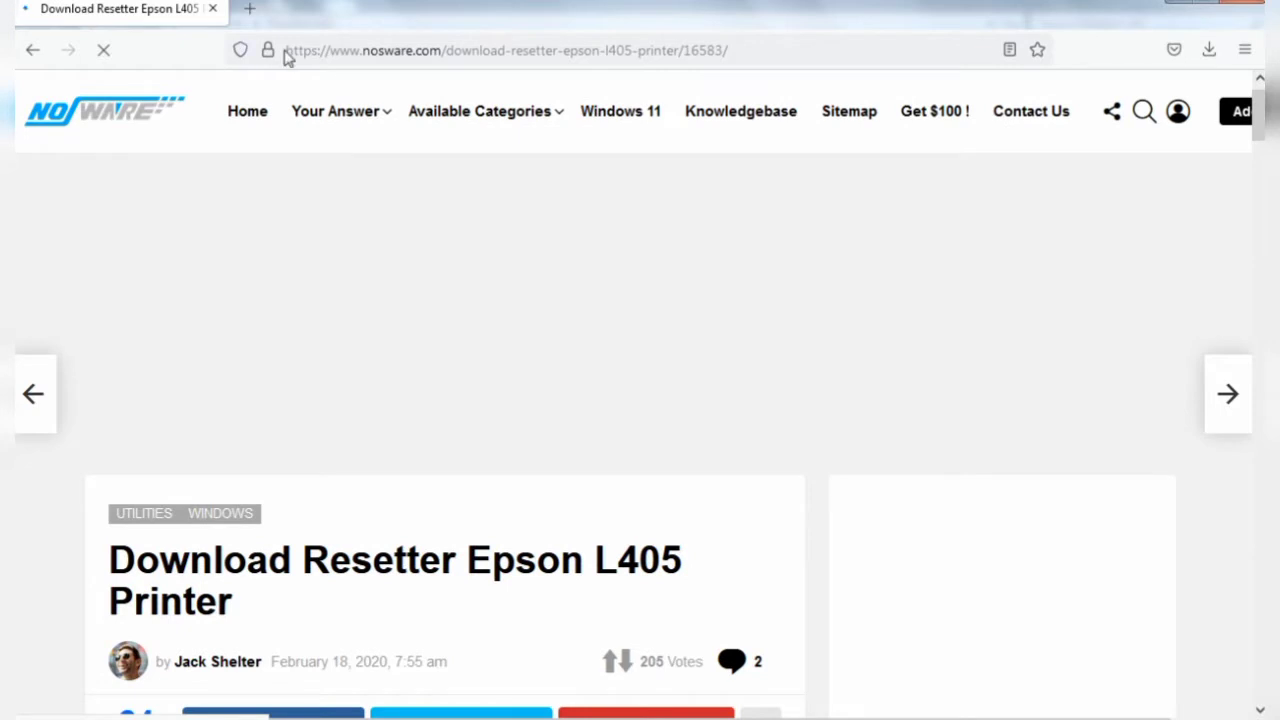
click(305, 55)
drag(287, 50, 754, 59)
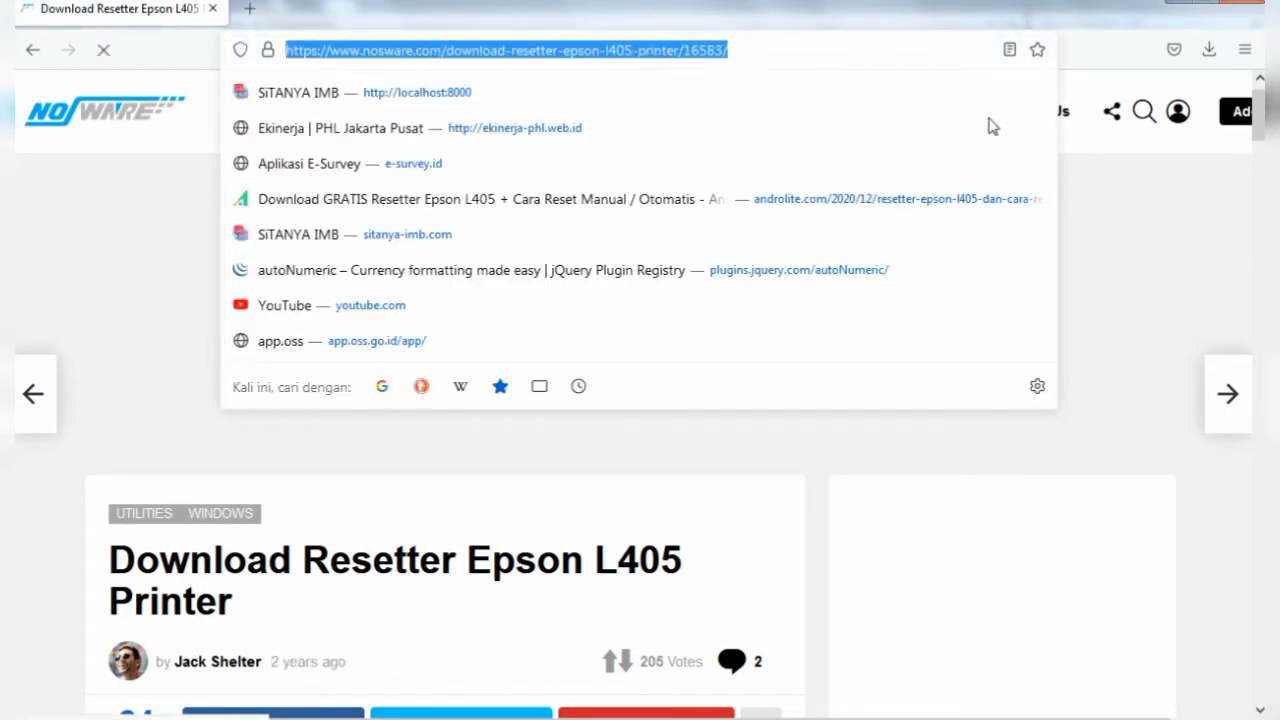
click(1262, 133)
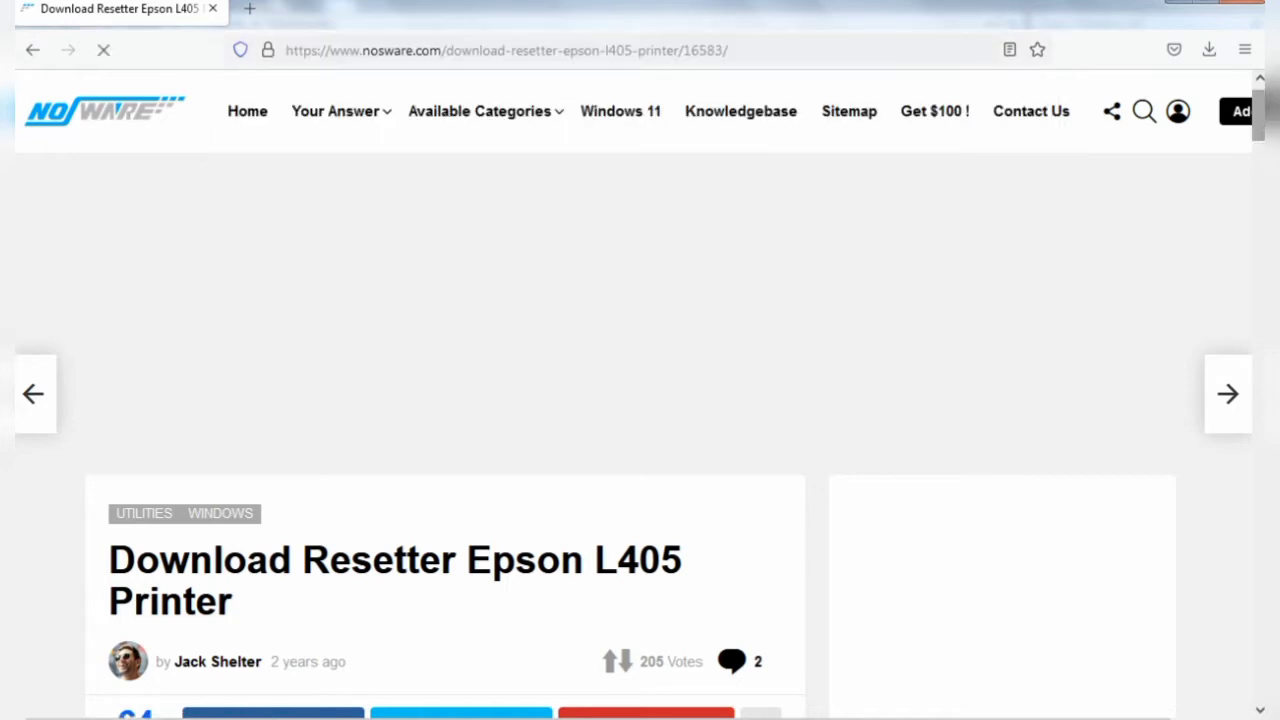
Open the Server 1 download page for the Epson L405 resetter from the article
scroll(640, 400, down, 5)
scroll(640, 400, down, 4)
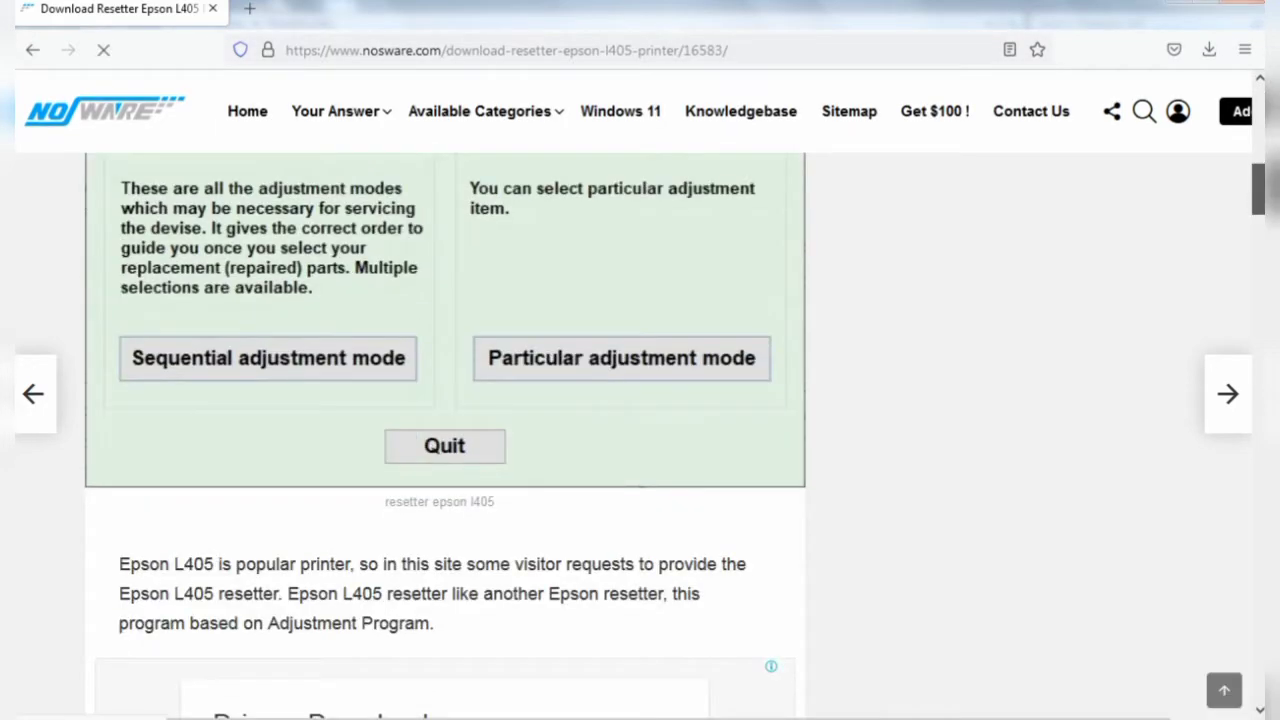
scroll(640, 400, down, 3)
scroll(640, 400, down, 2)
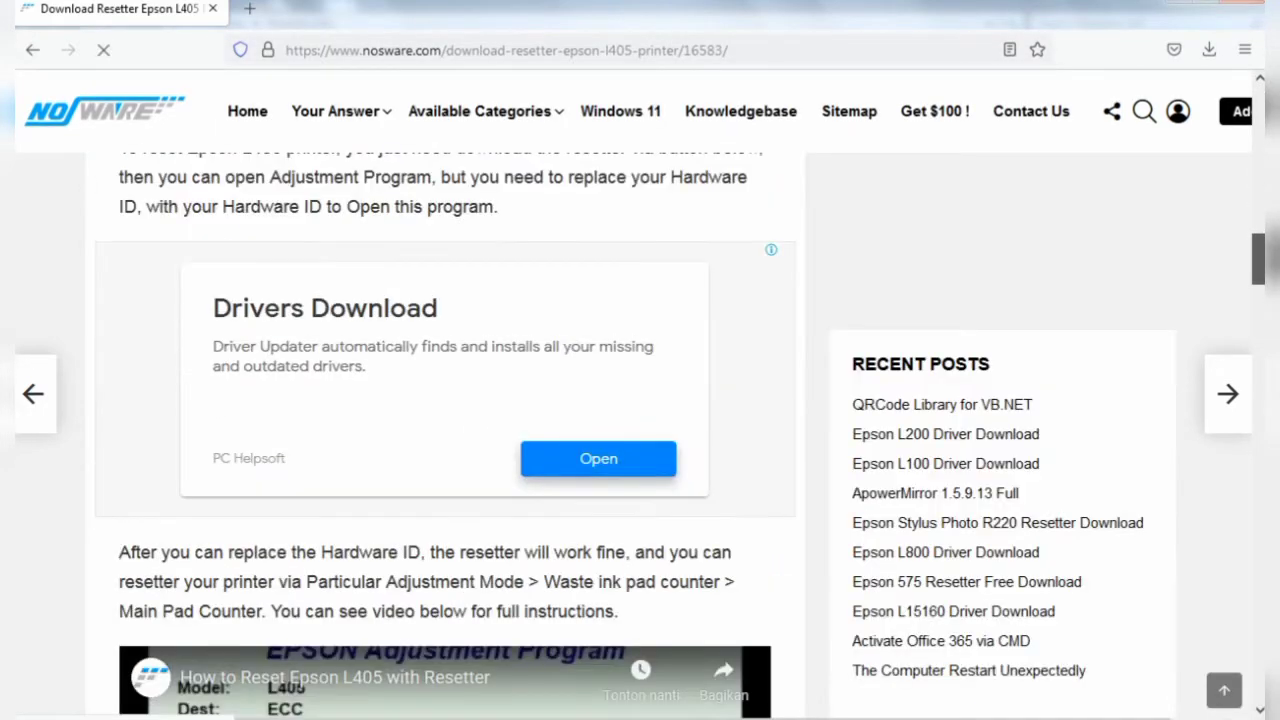
scroll(640, 400, down, 12)
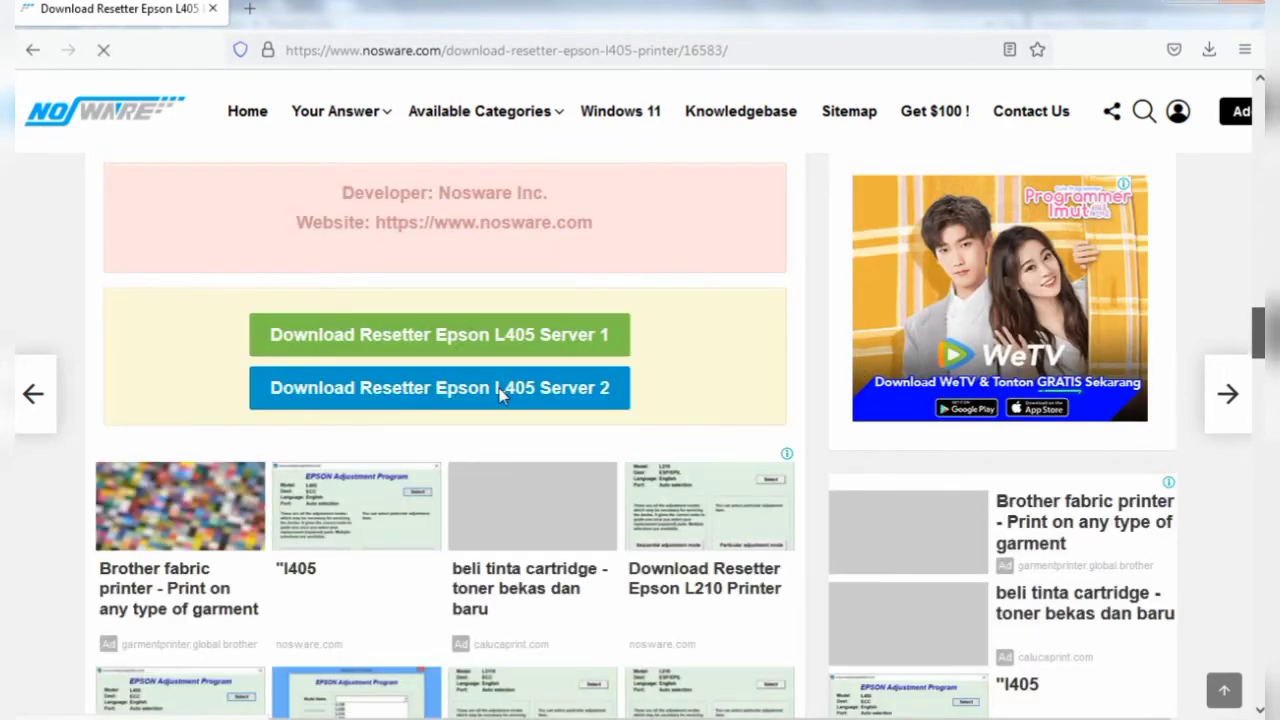
click(468, 340)
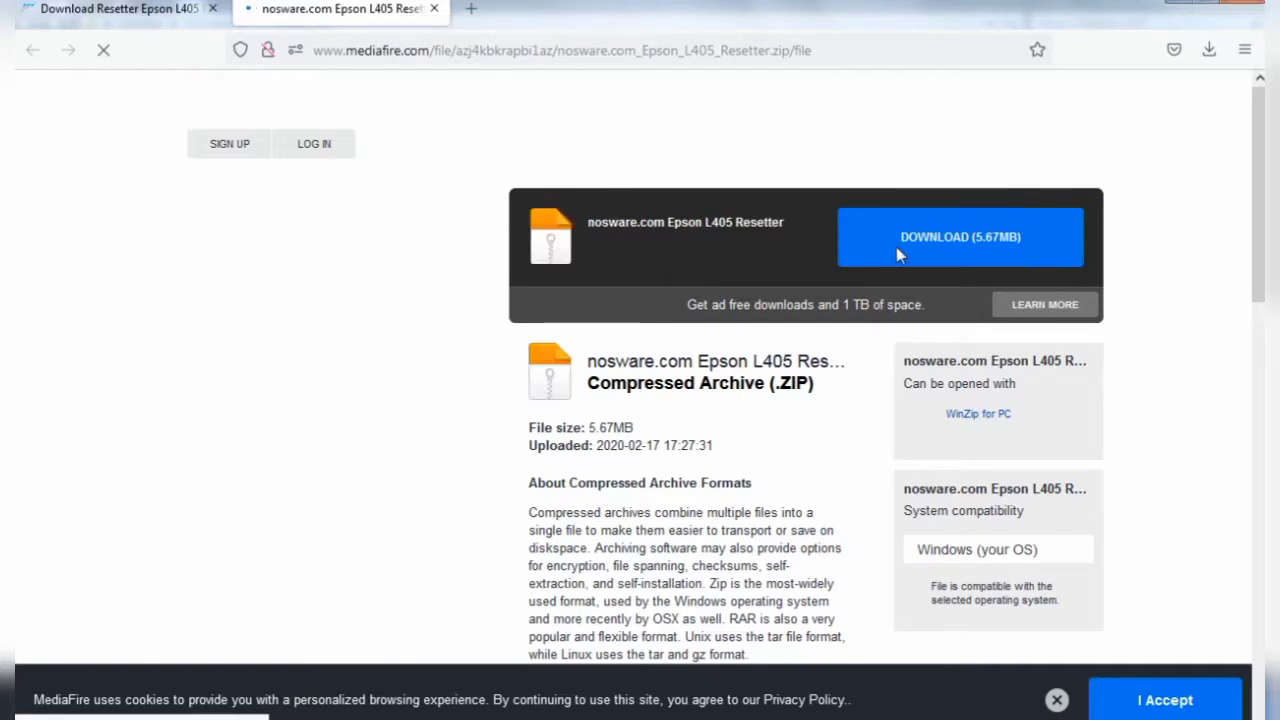
Download nosware.com Epson L405 Resetter.zip from MediaFire and choose to save the file
click(951, 243)
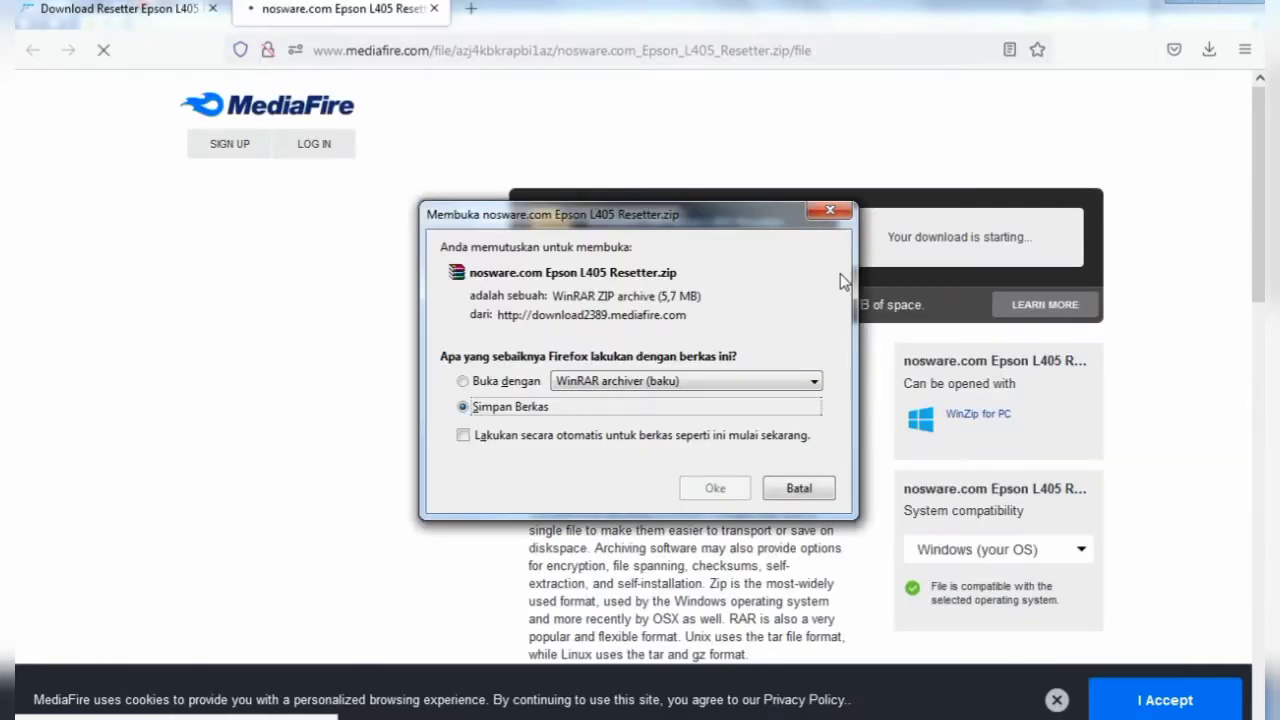
click(730, 488)
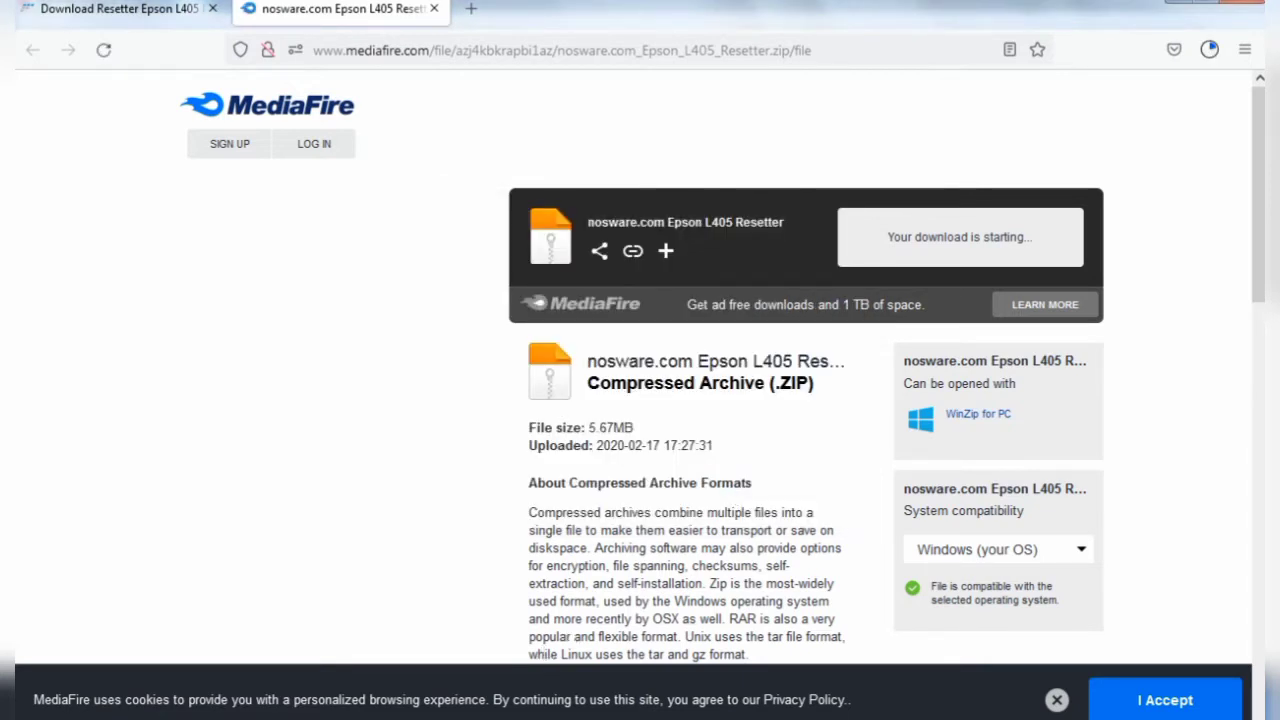
mouse_move(429, 586)
click(478, 578)
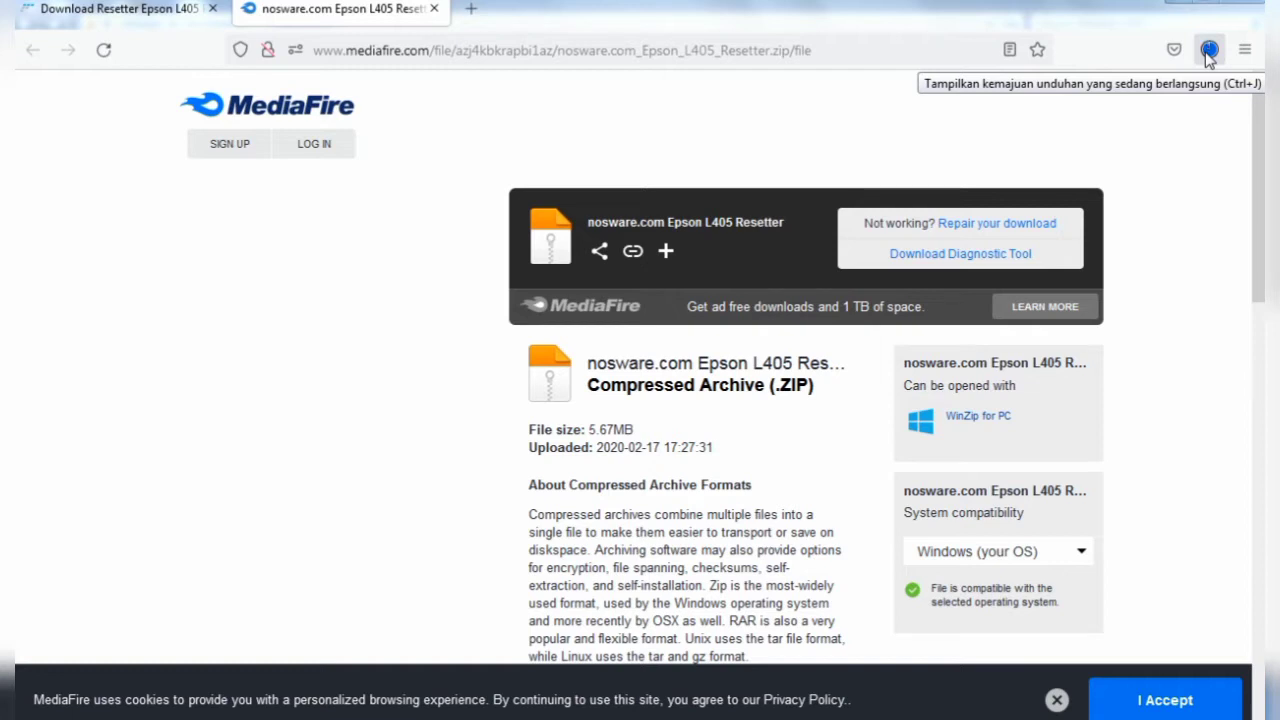
Open the download details of the blocked Epson L405 Resetter zip and allow the download
click(1210, 50)
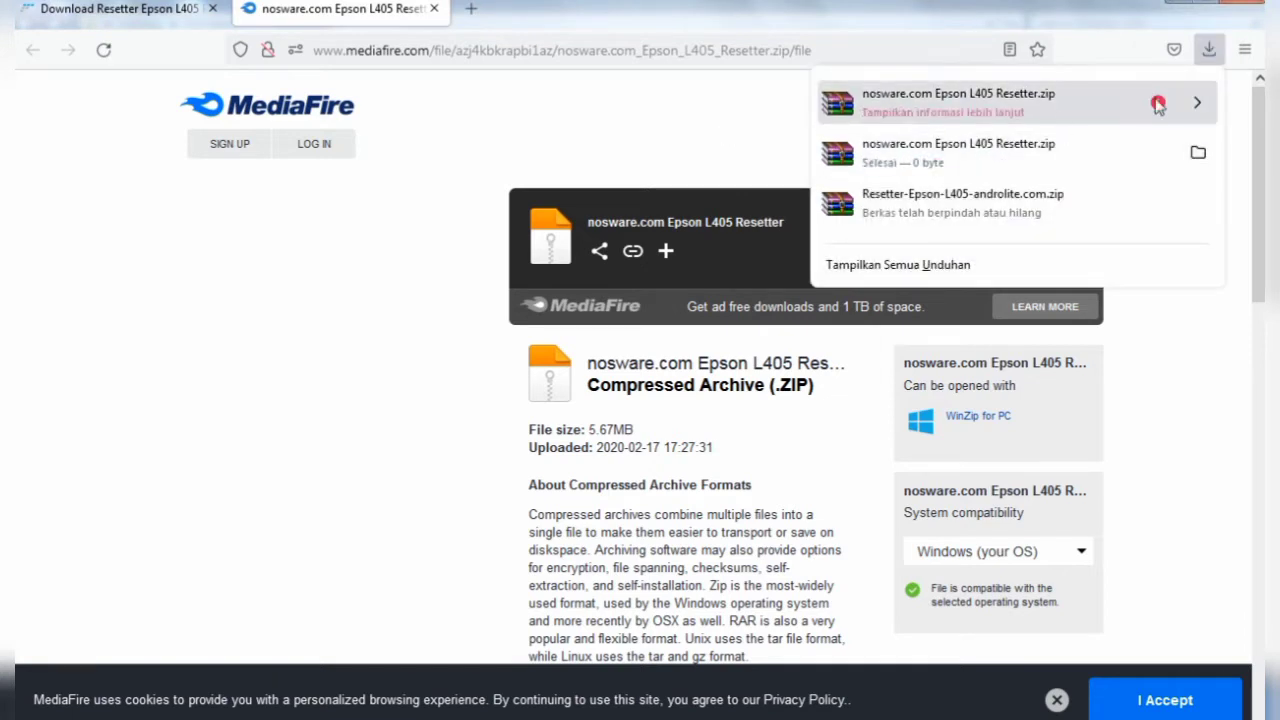
click(1198, 104)
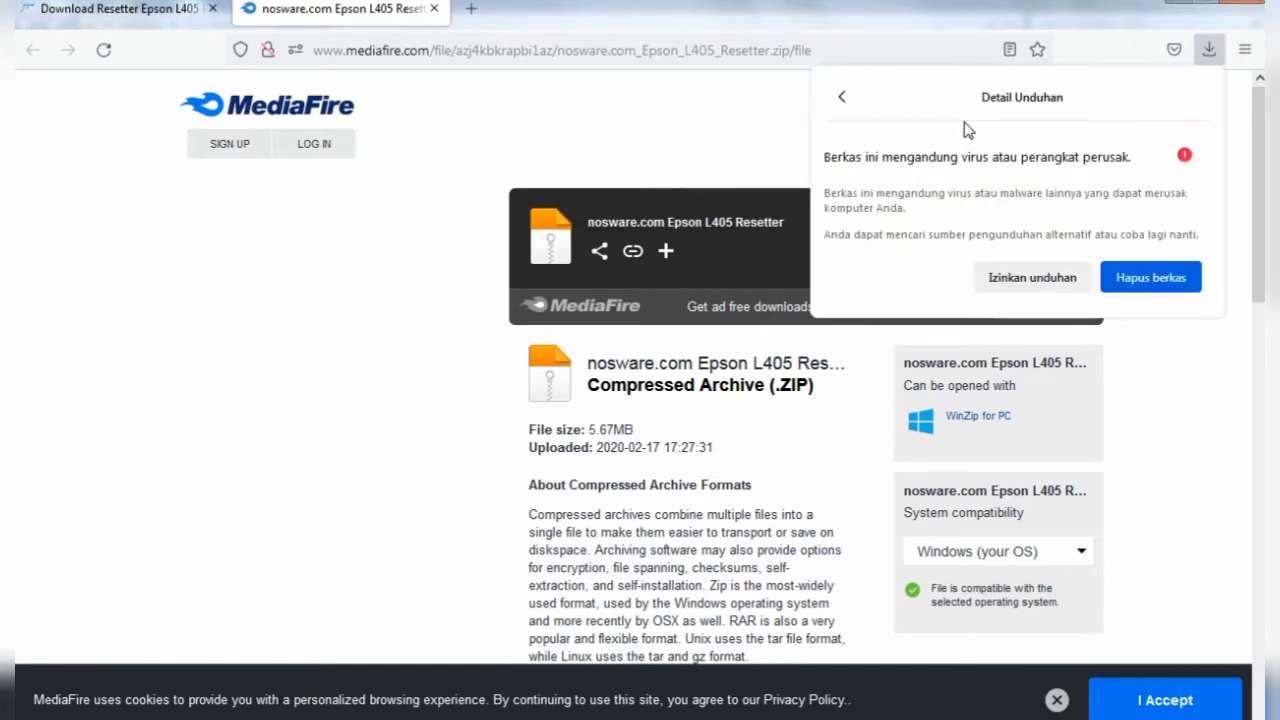
click(1015, 277)
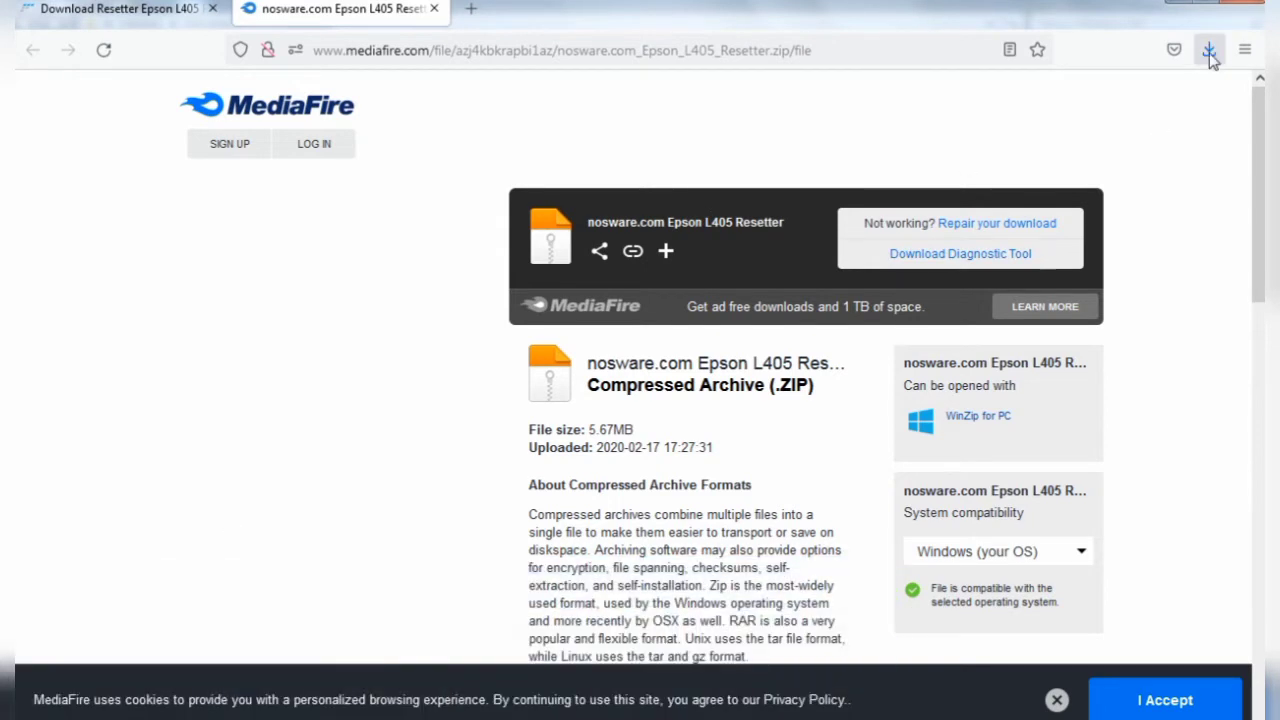
Show the downloaded Epson L405 Resetter zip in its containing folder and copy it
click(1210, 52)
click(1199, 104)
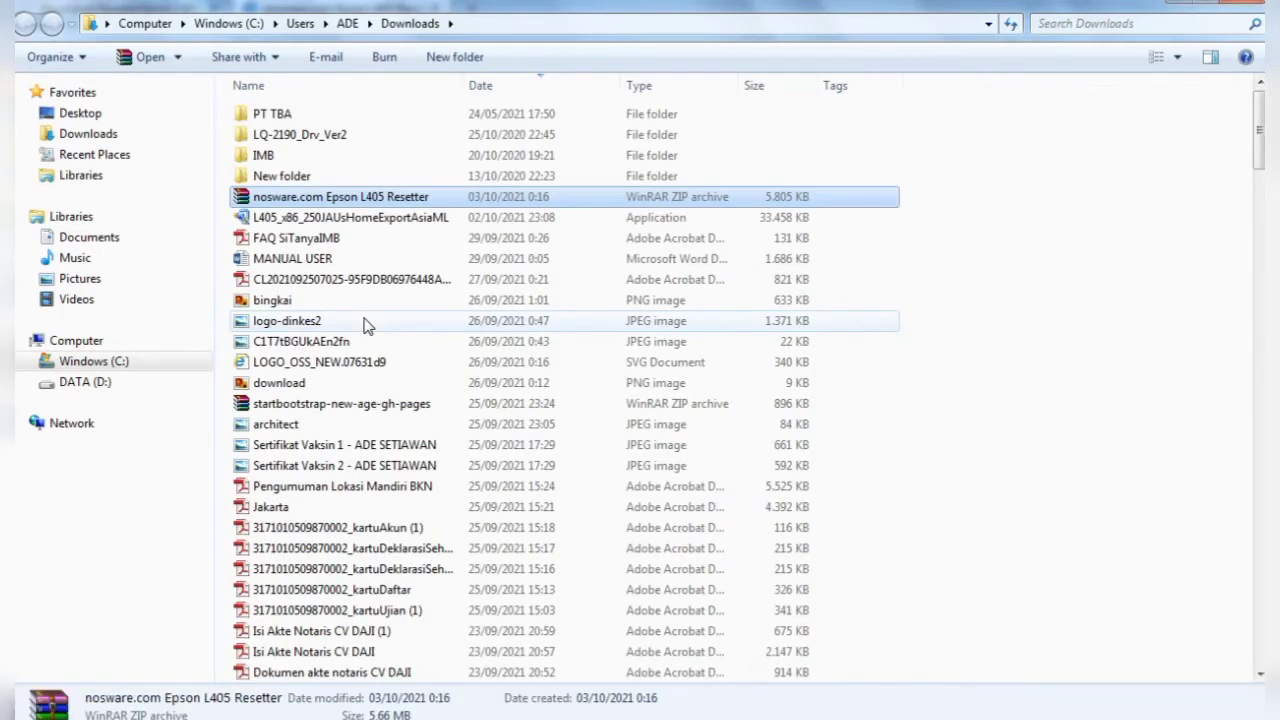
right_click(346, 201)
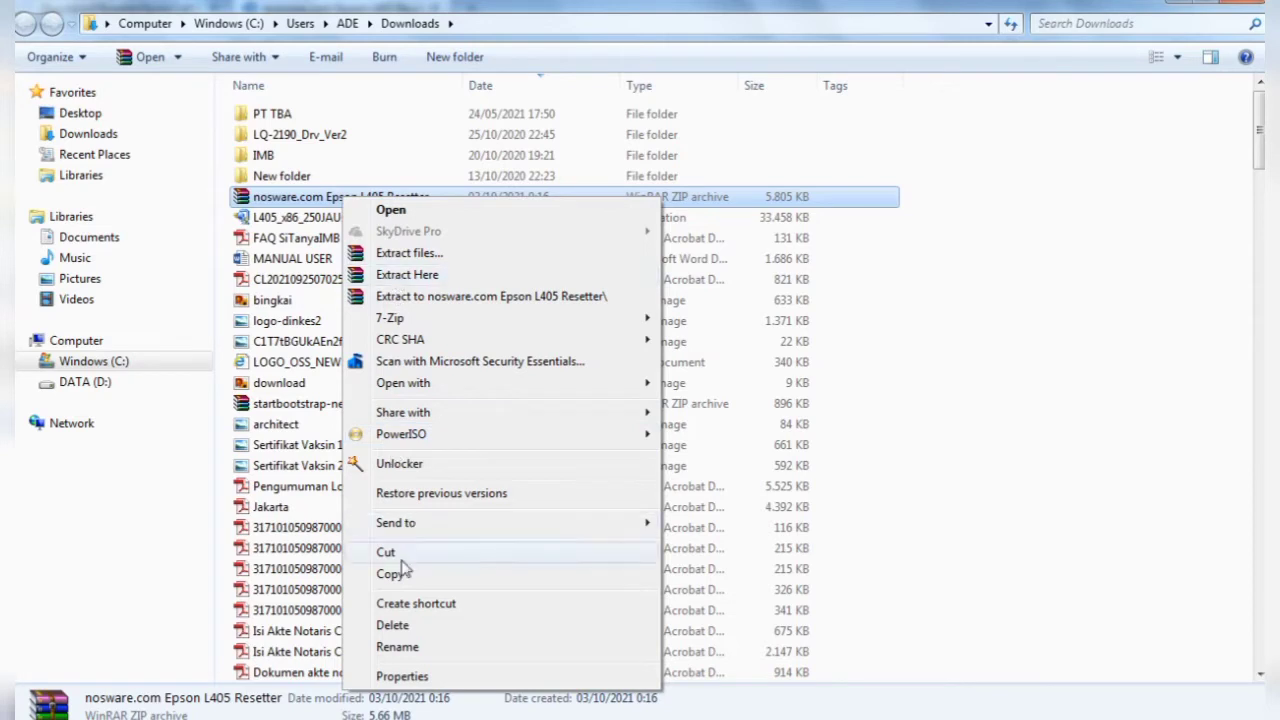
click(390, 574)
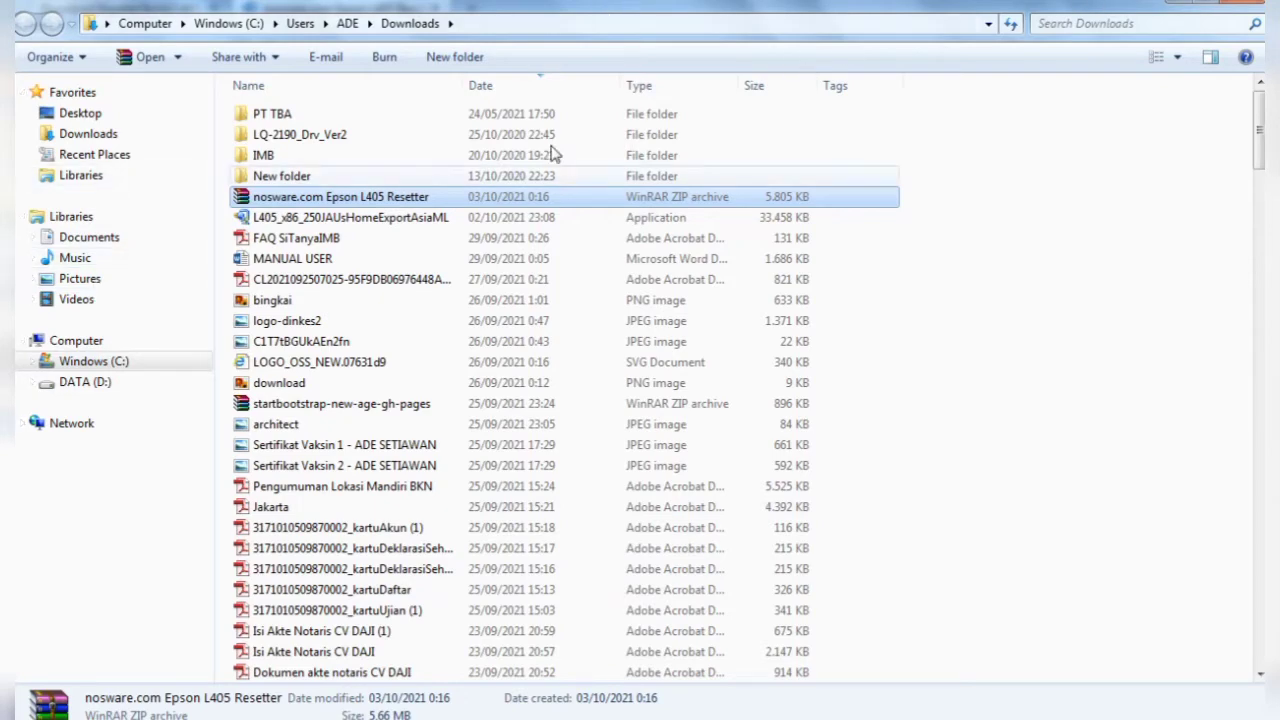
Create a folder named Resetter L405 in the Music library and open it
click(80, 237)
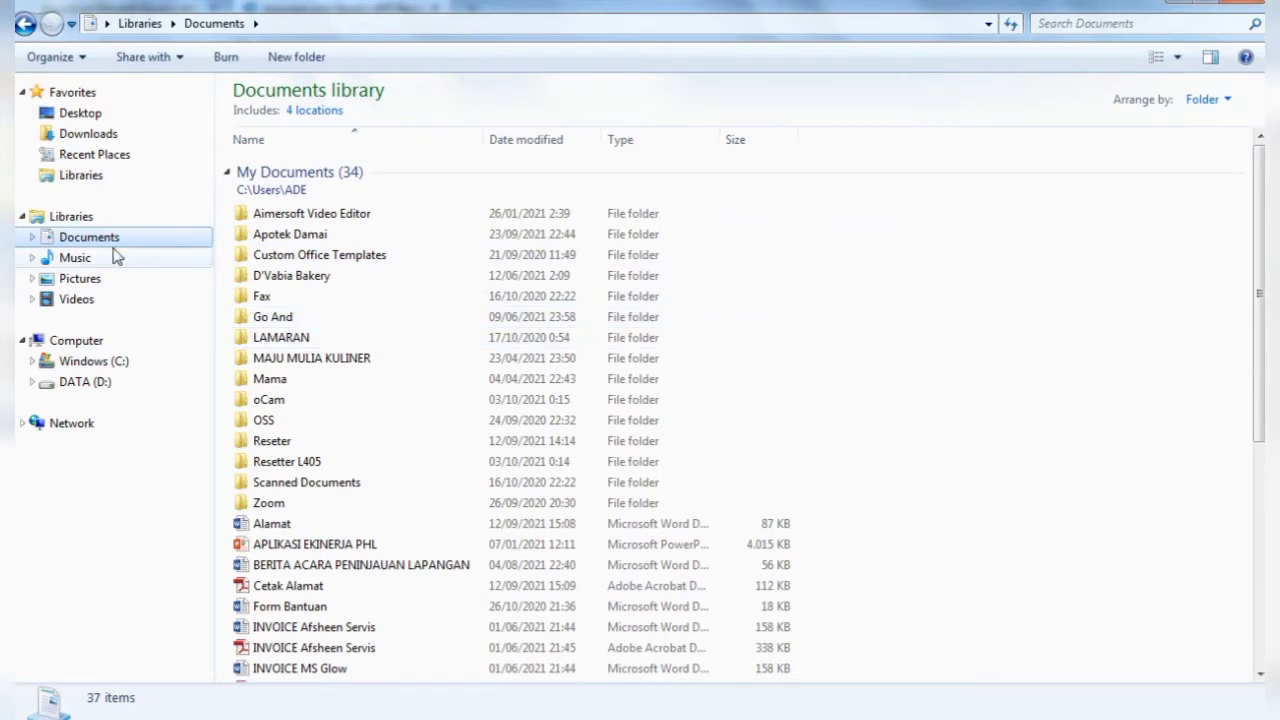
click(82, 281)
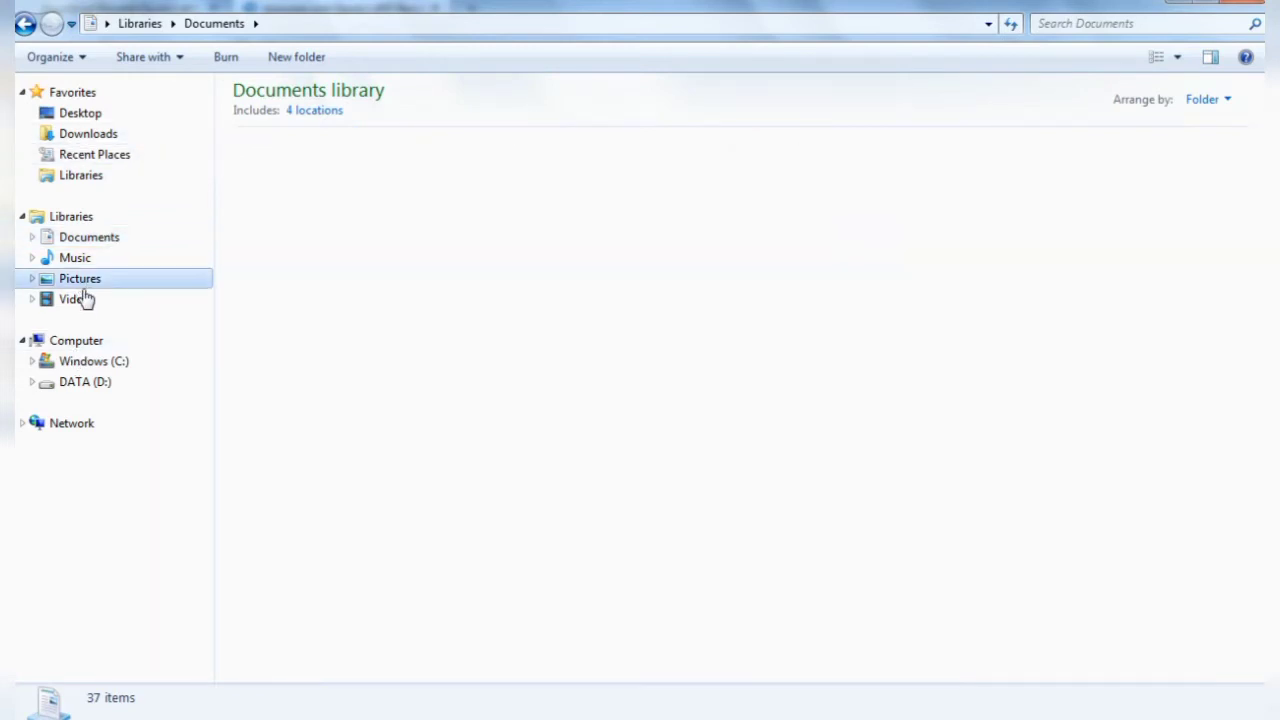
click(80, 262)
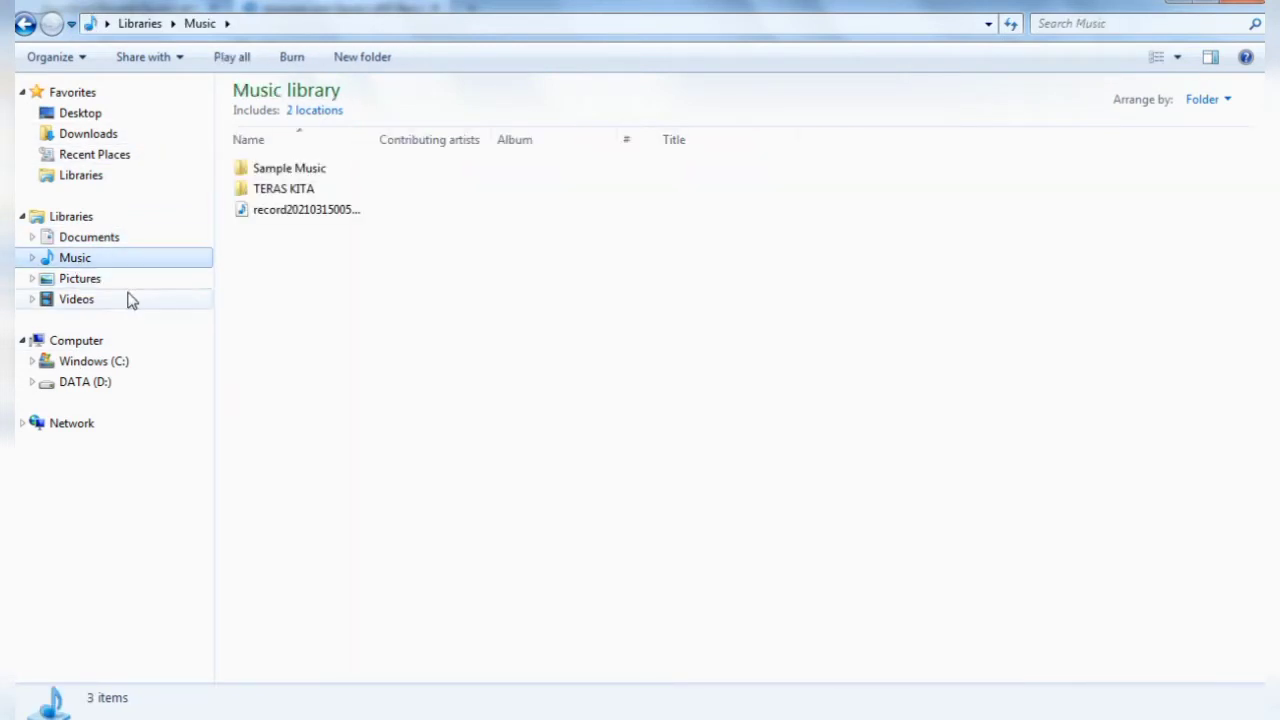
right_click(363, 310)
mouse_move(517, 541)
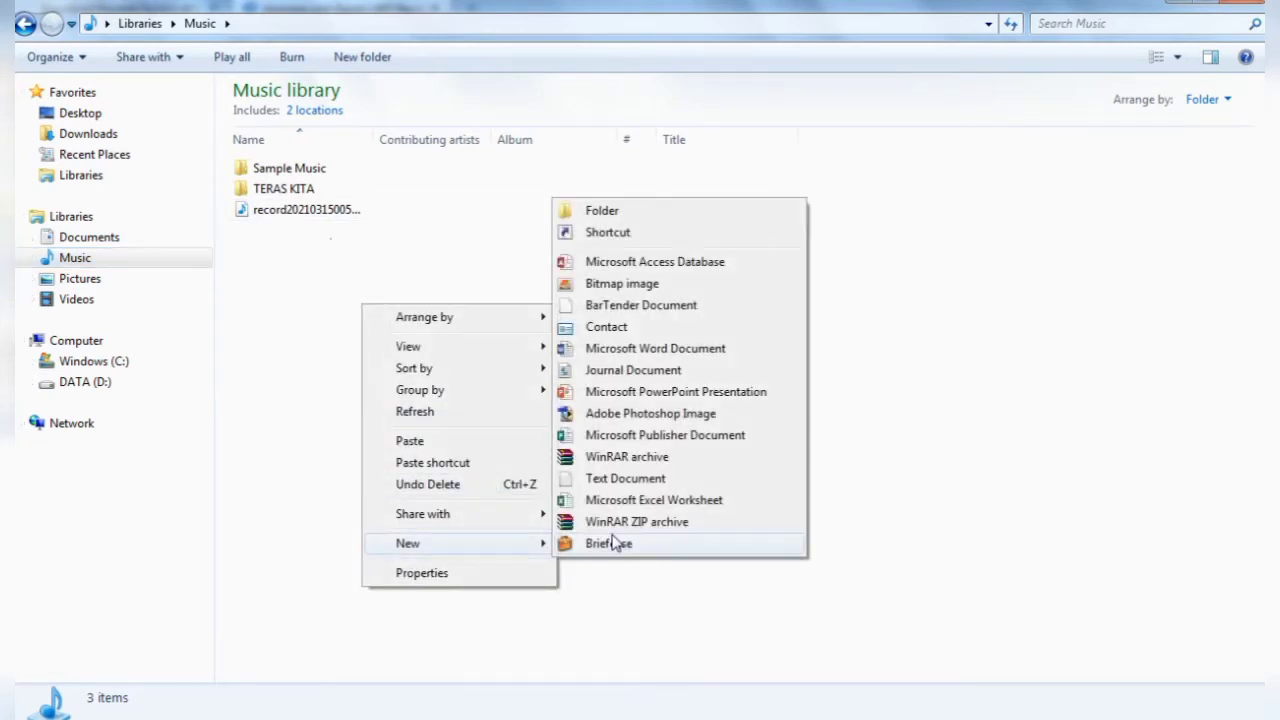
click(603, 211)
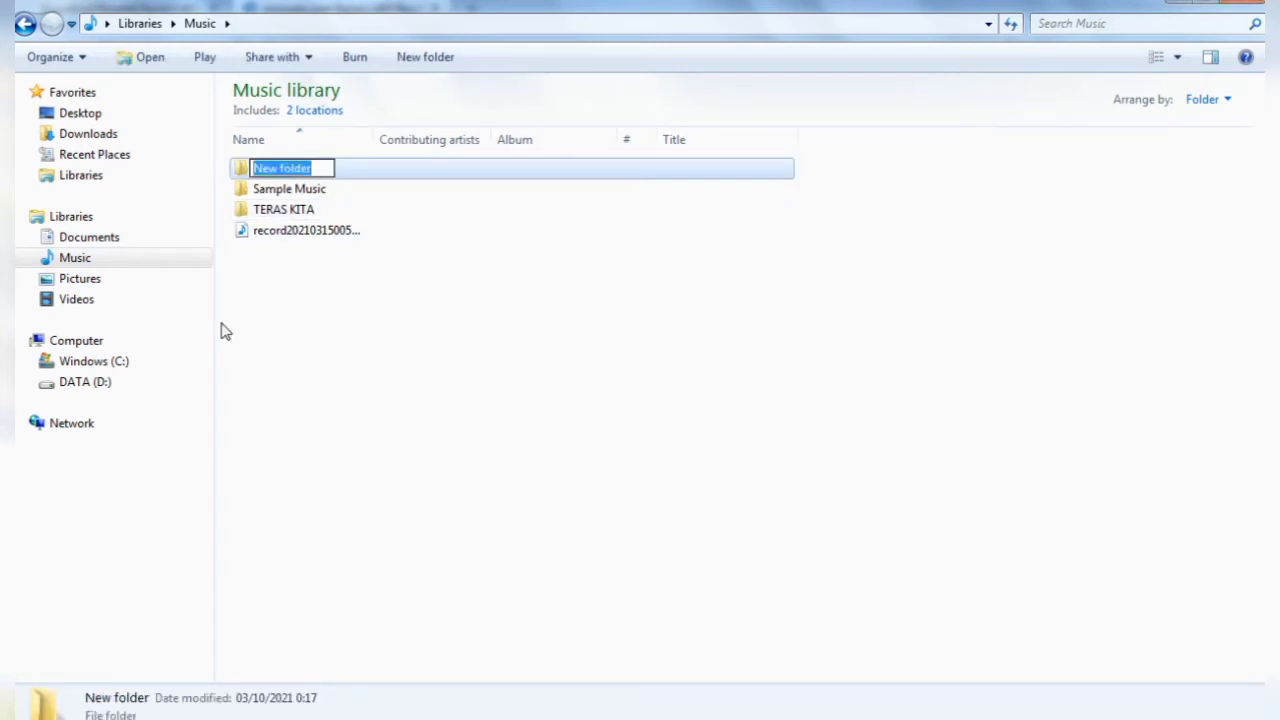
text(Resetter L40)
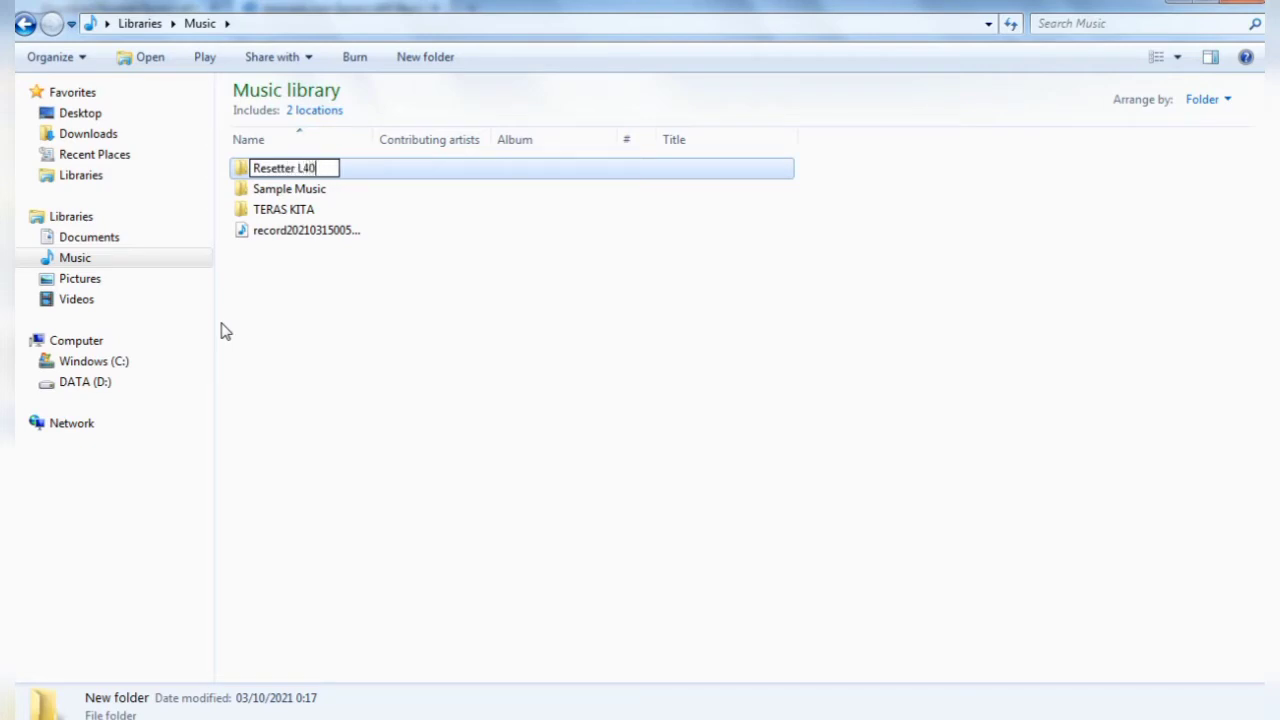
key(Return)
key(Return)
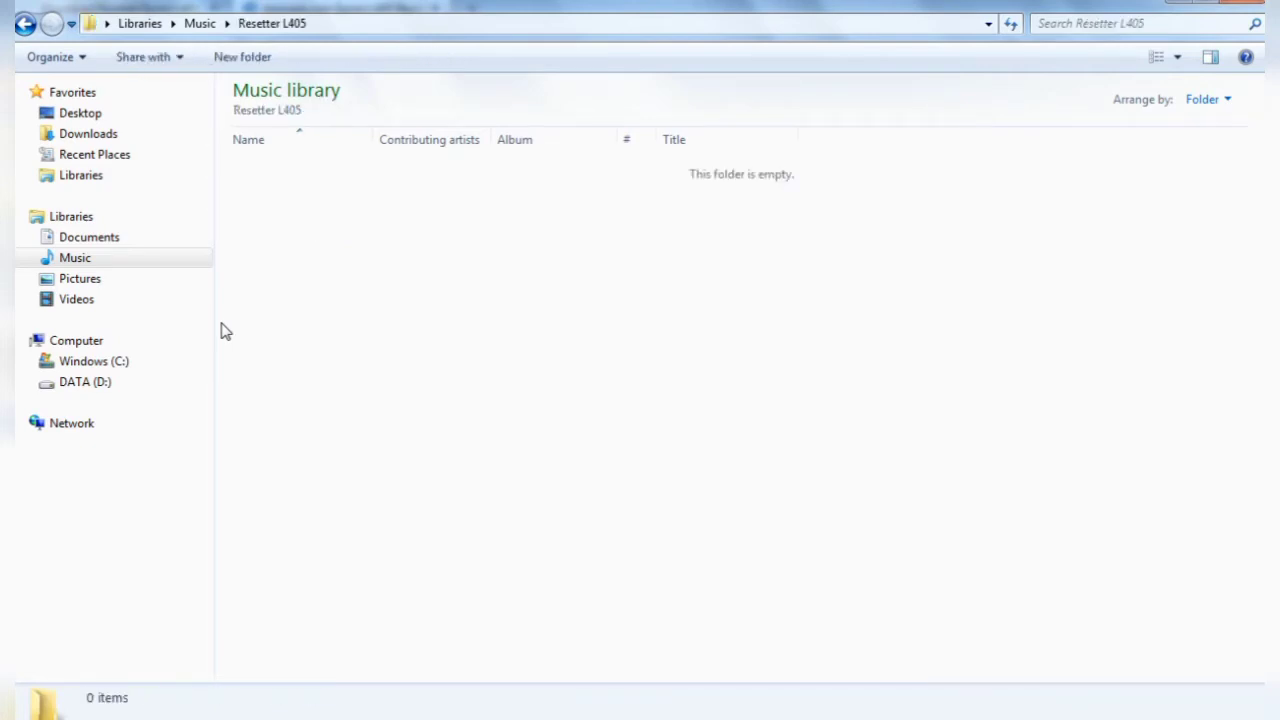
Paste the copied resetter zip into the Resetter L405 folder and extract it there
key(ctrl+v)
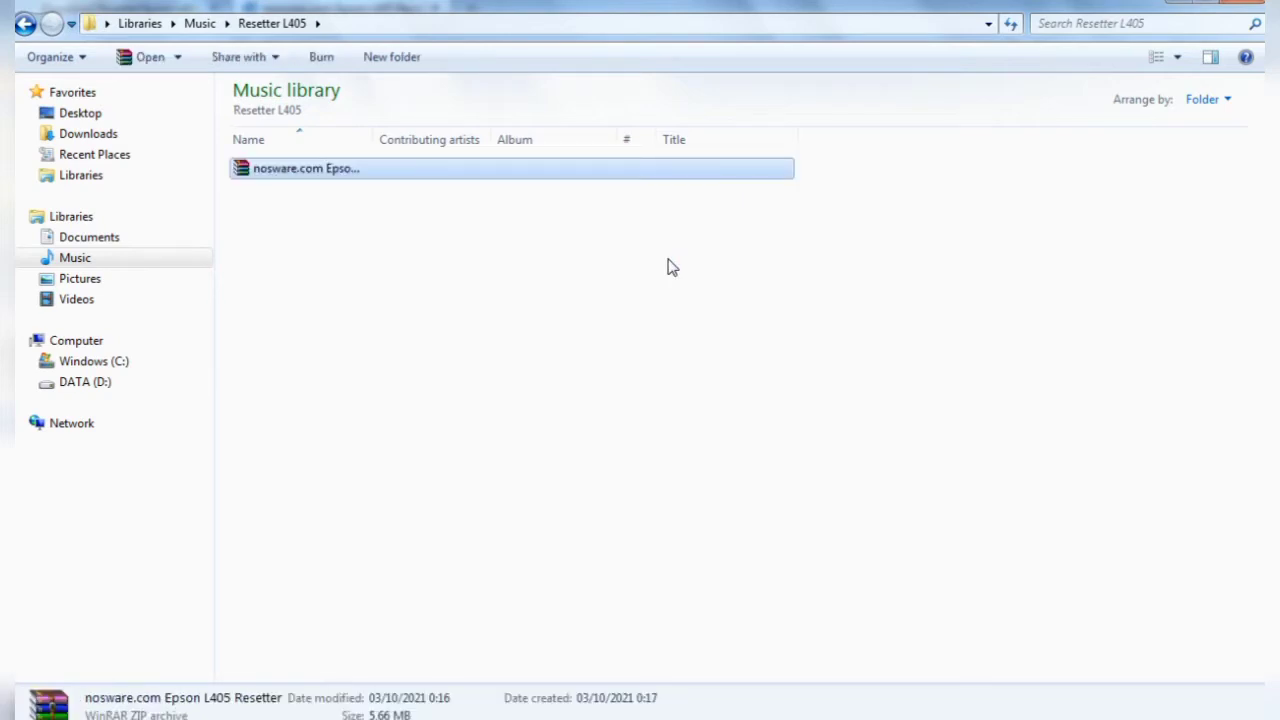
right_click(278, 172)
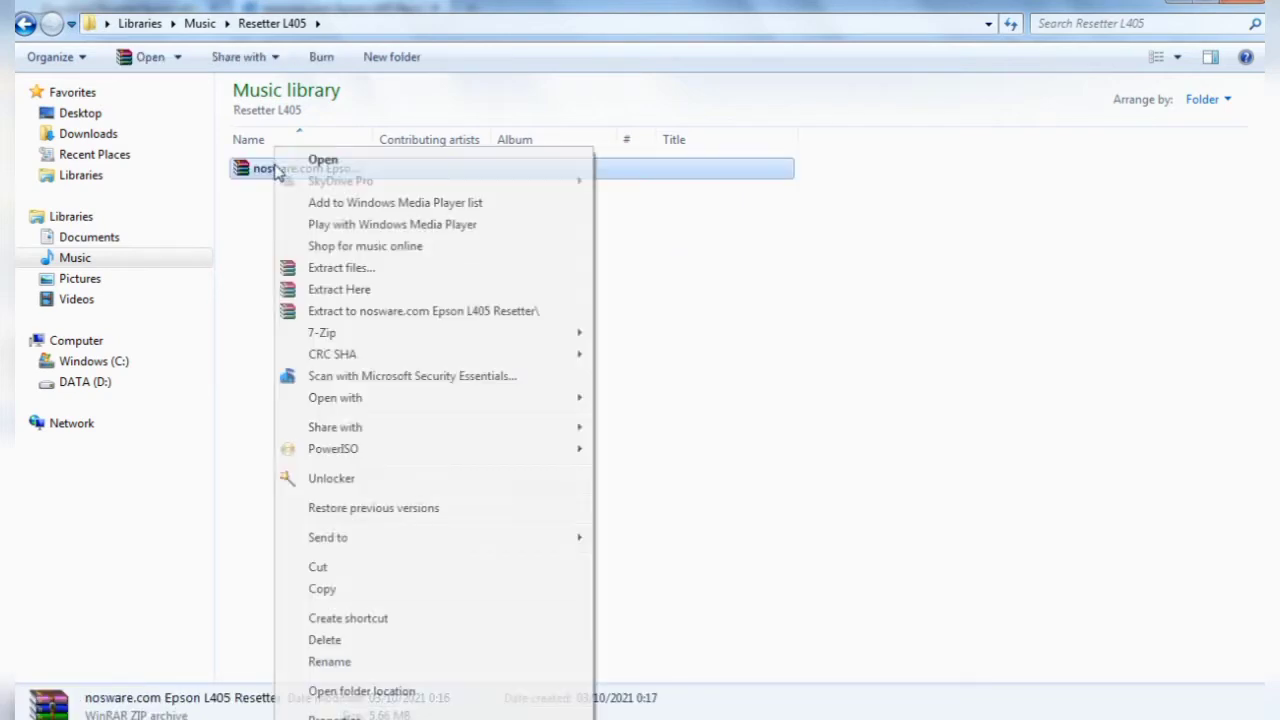
click(338, 290)
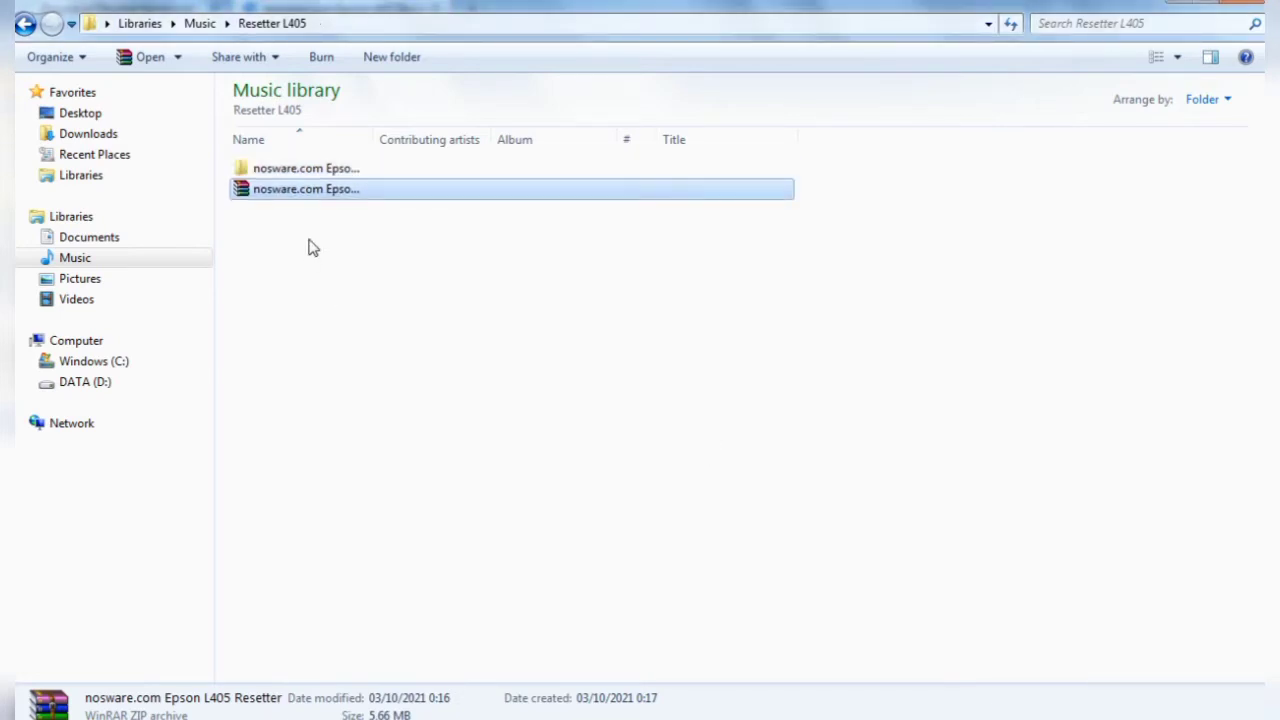
Run AdjProg from the extracted resetter folder, accepting the security warning and dismissing the registration message
double_click(290, 172)
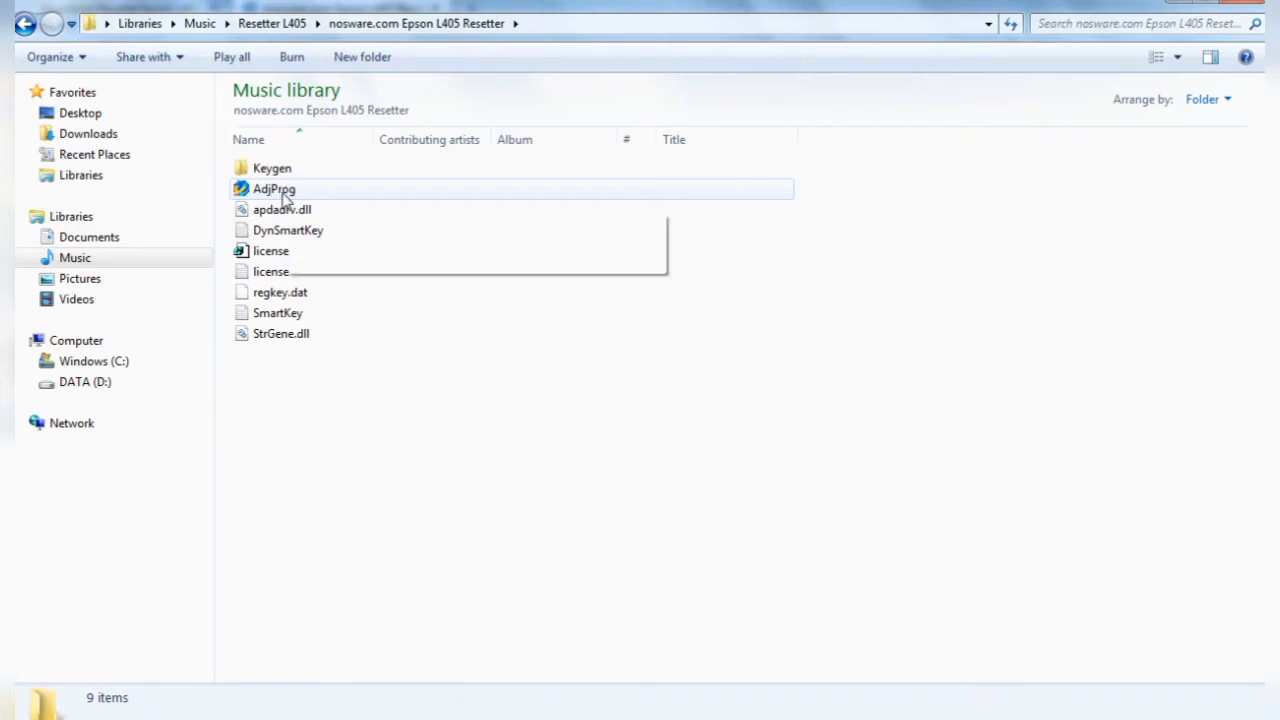
double_click(285, 195)
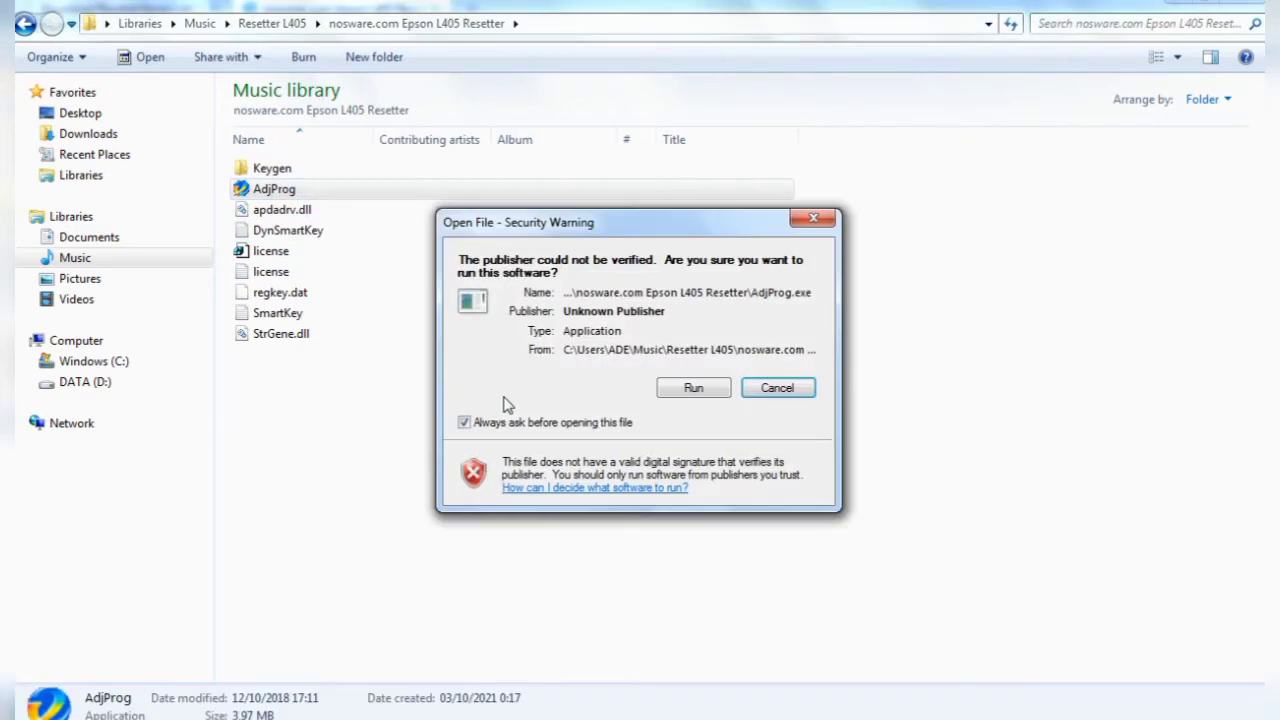
click(678, 393)
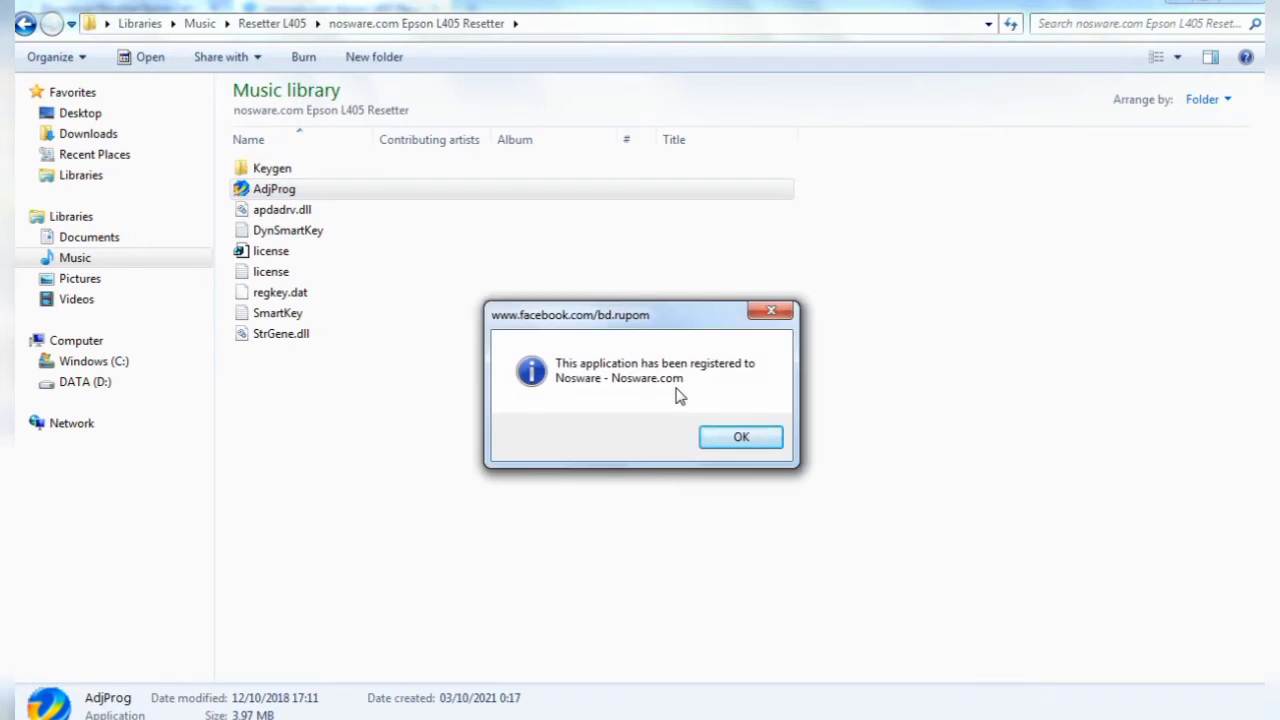
click(738, 437)
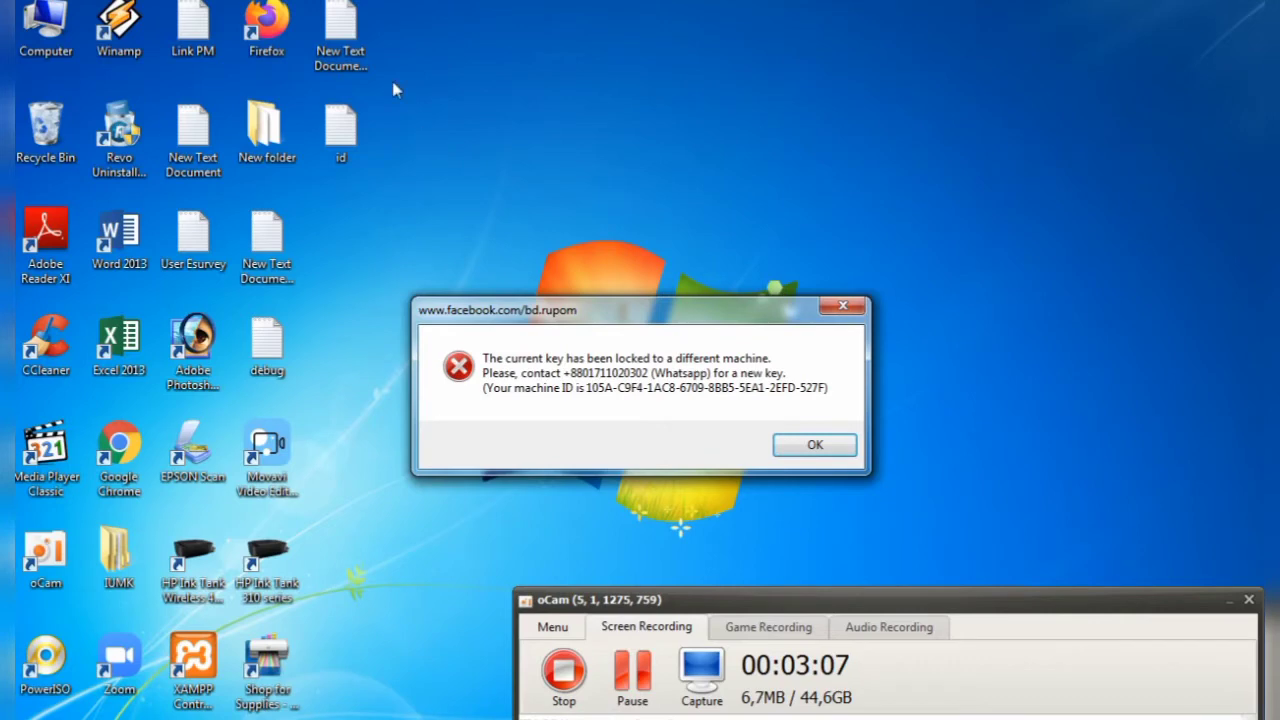
Open the id text file from the desktop and arrange it beside the machine ID error message for comparison
double_click(357, 135)
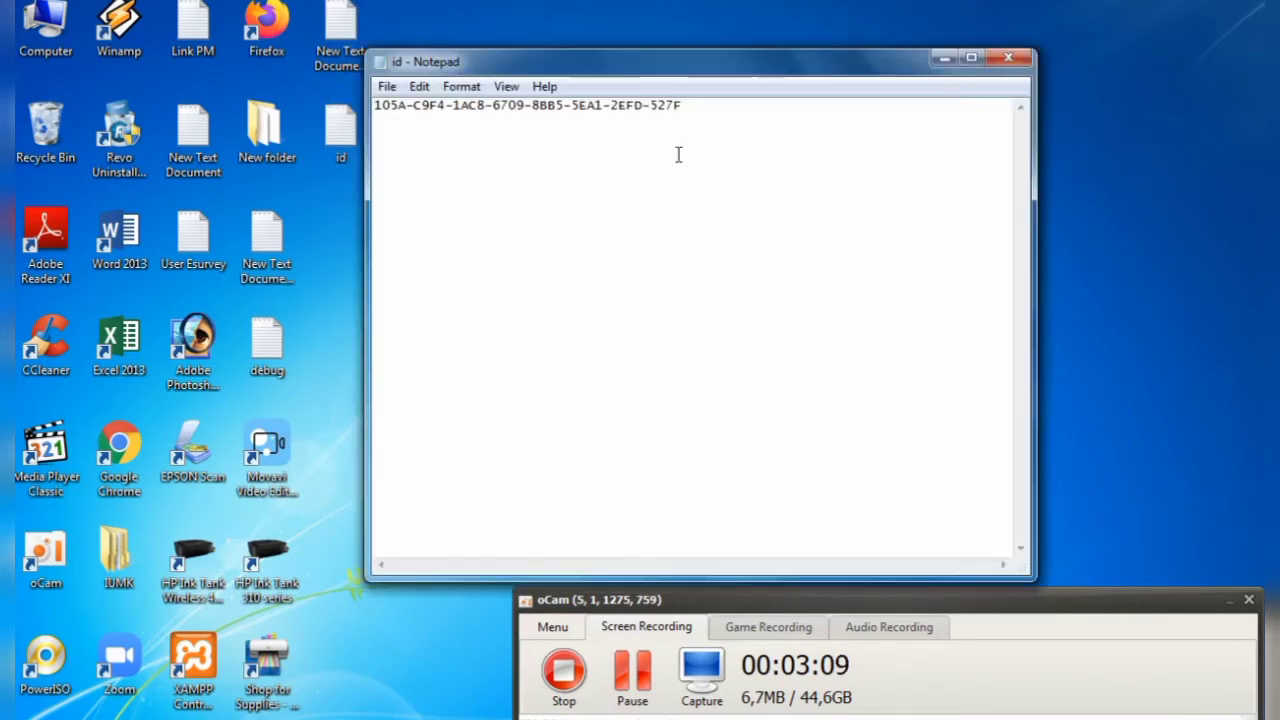
drag(664, 56, 889, 59)
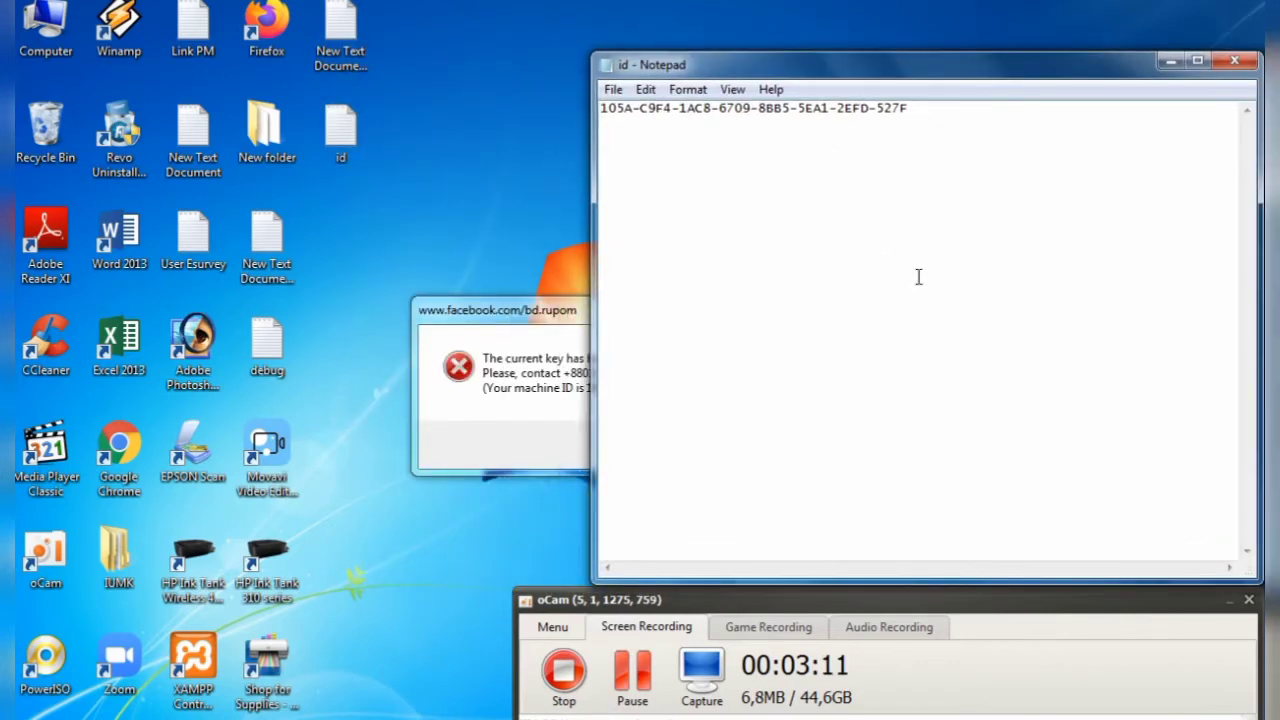
drag(547, 322, 434, 161)
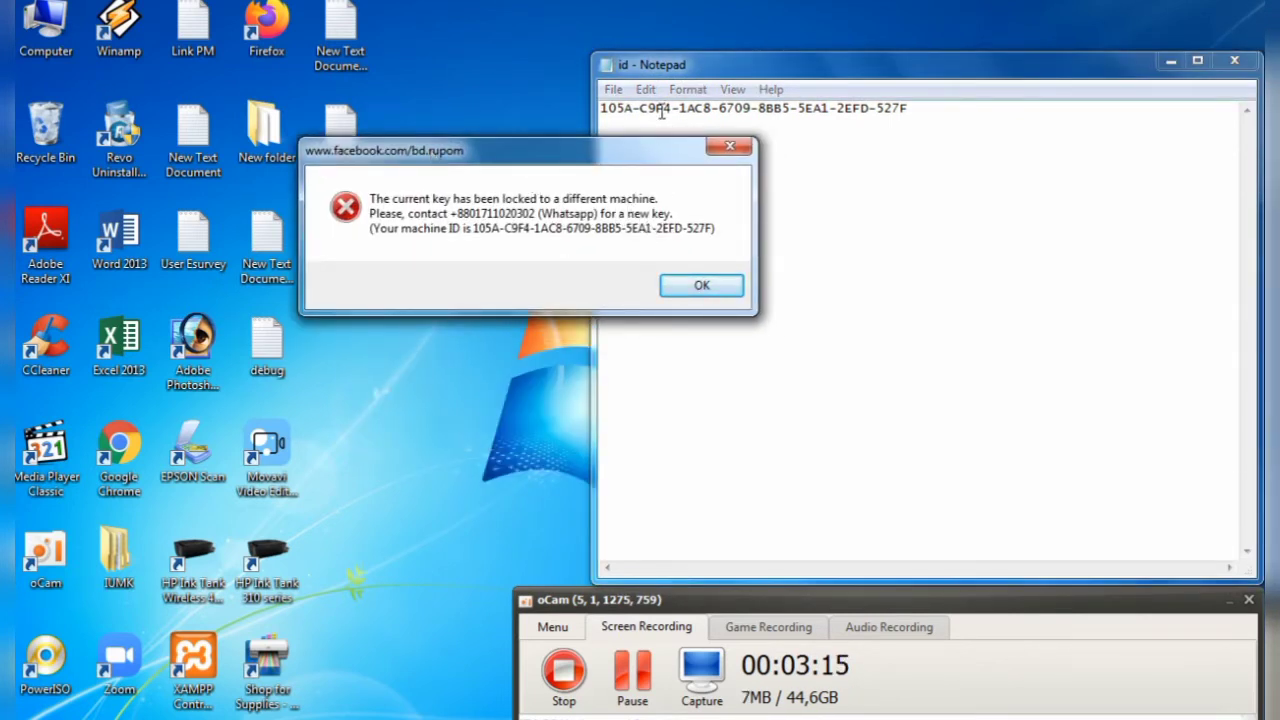
Copy the machine ID from the id text file, minimizing the oCam recorder and the text file window
click(603, 110)
drag(603, 110, 918, 116)
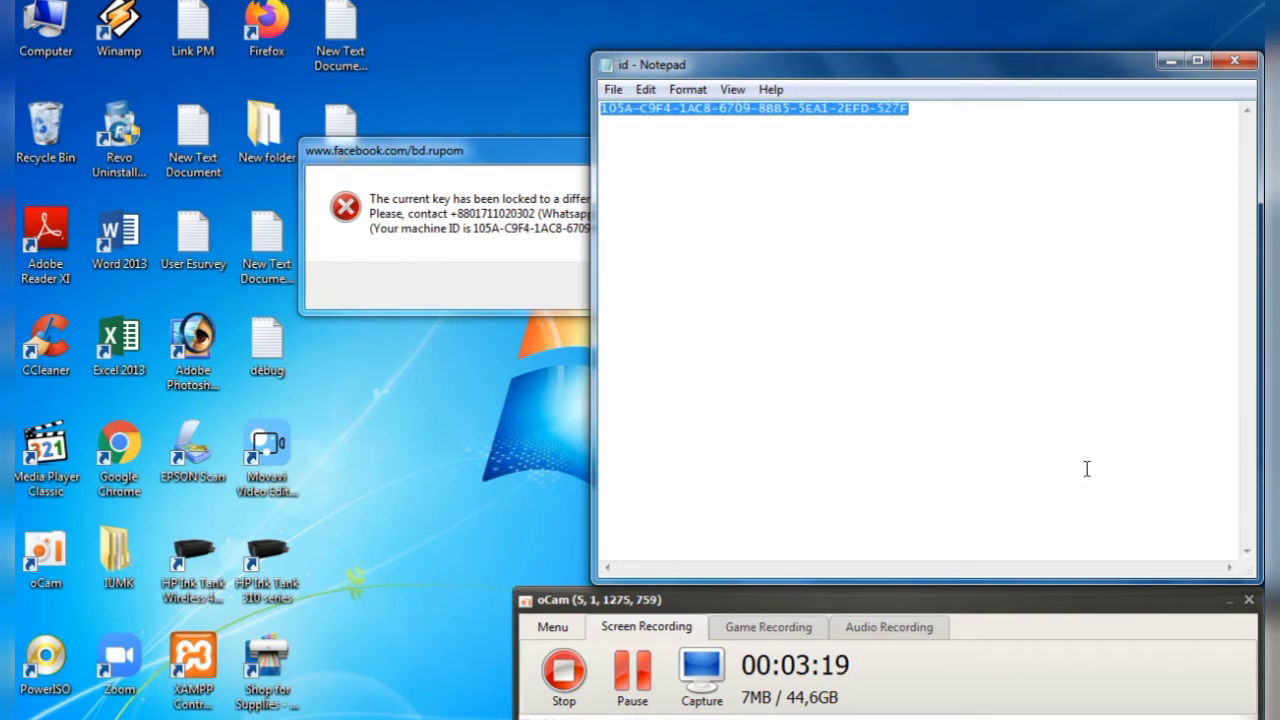
click(1227, 601)
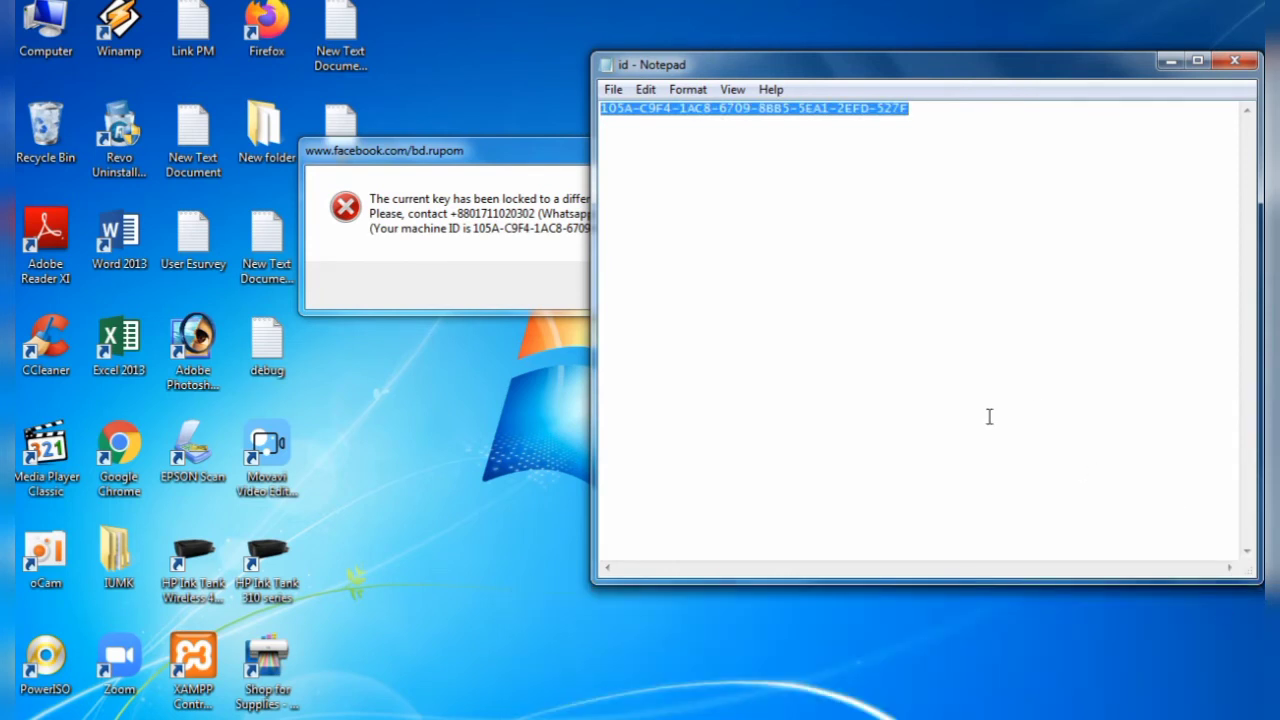
right_click(773, 115)
click(805, 177)
click(1168, 63)
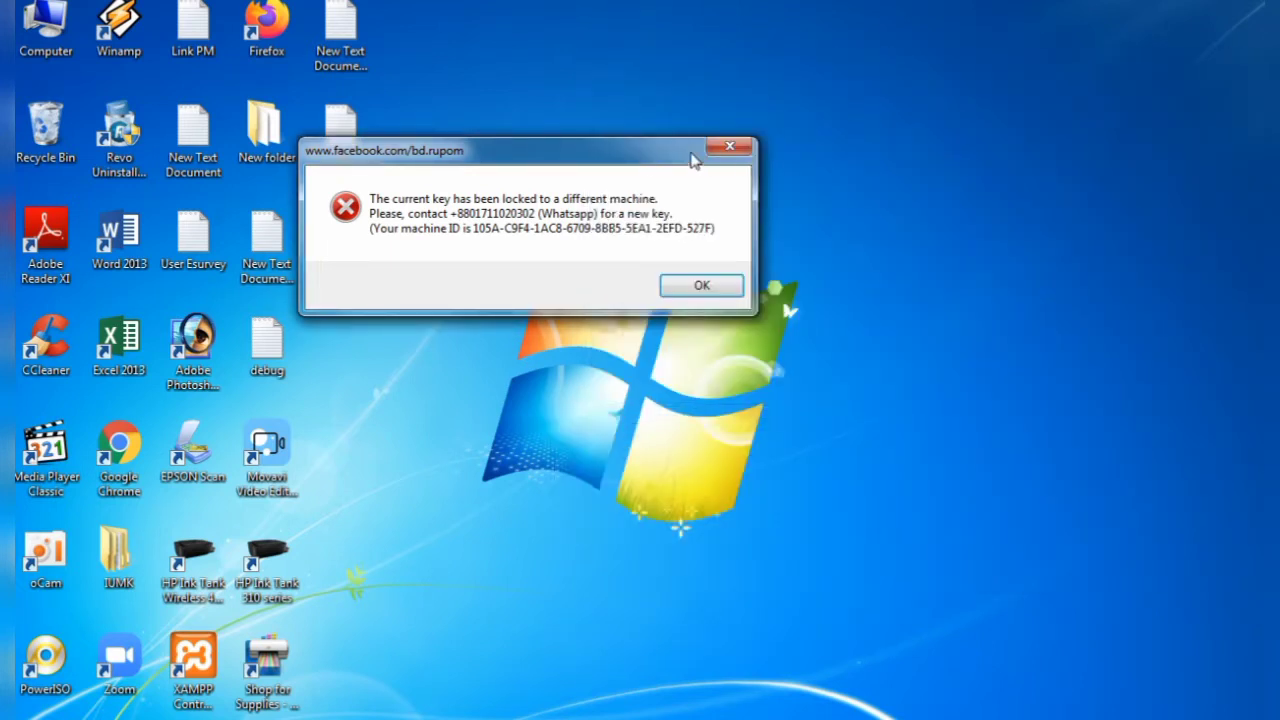
Dismiss the machine ID error message, close the Documents and oCam folder windows, and bring up the extracted nosware.com Epson L405 Resetter folder
click(713, 150)
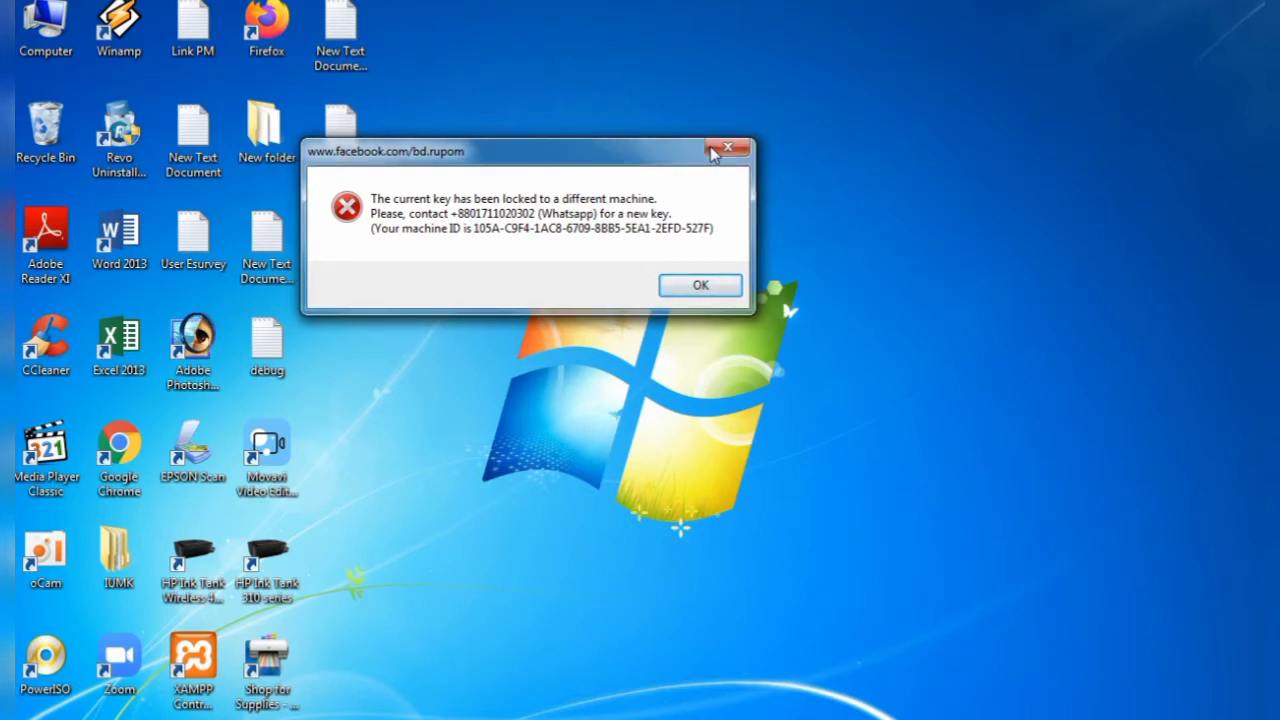
mouse_move(565, 715)
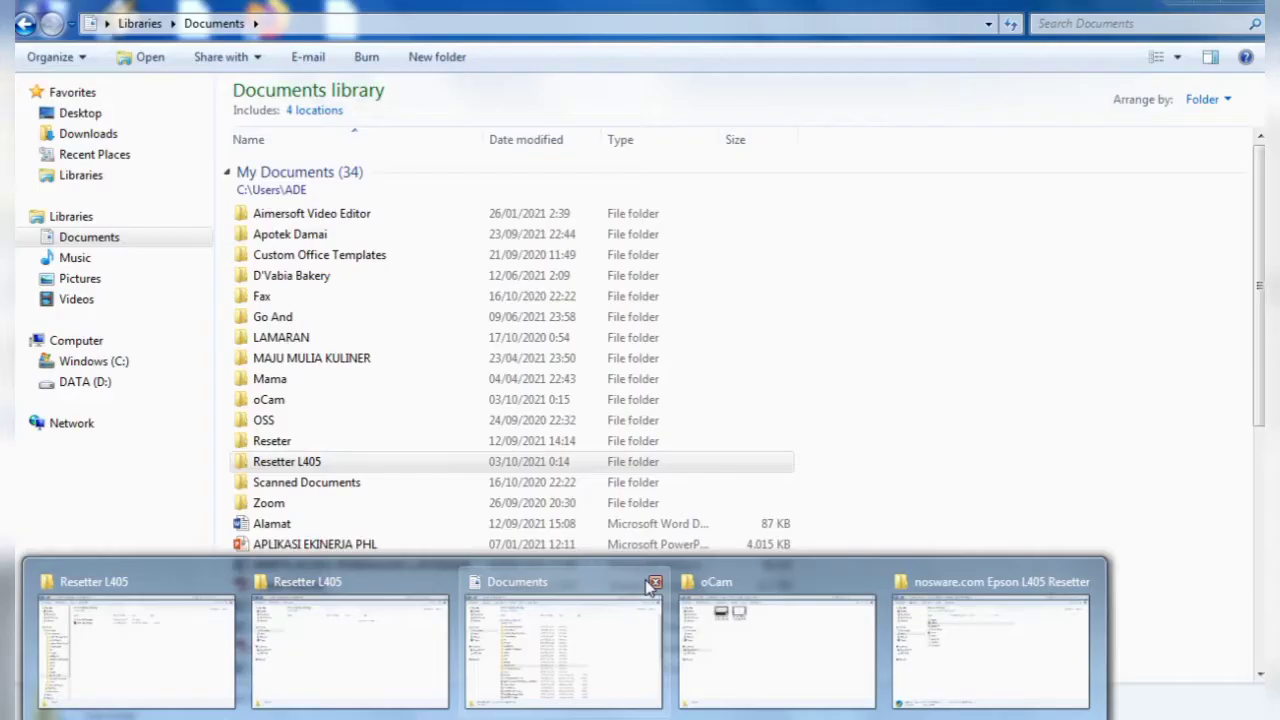
click(655, 583)
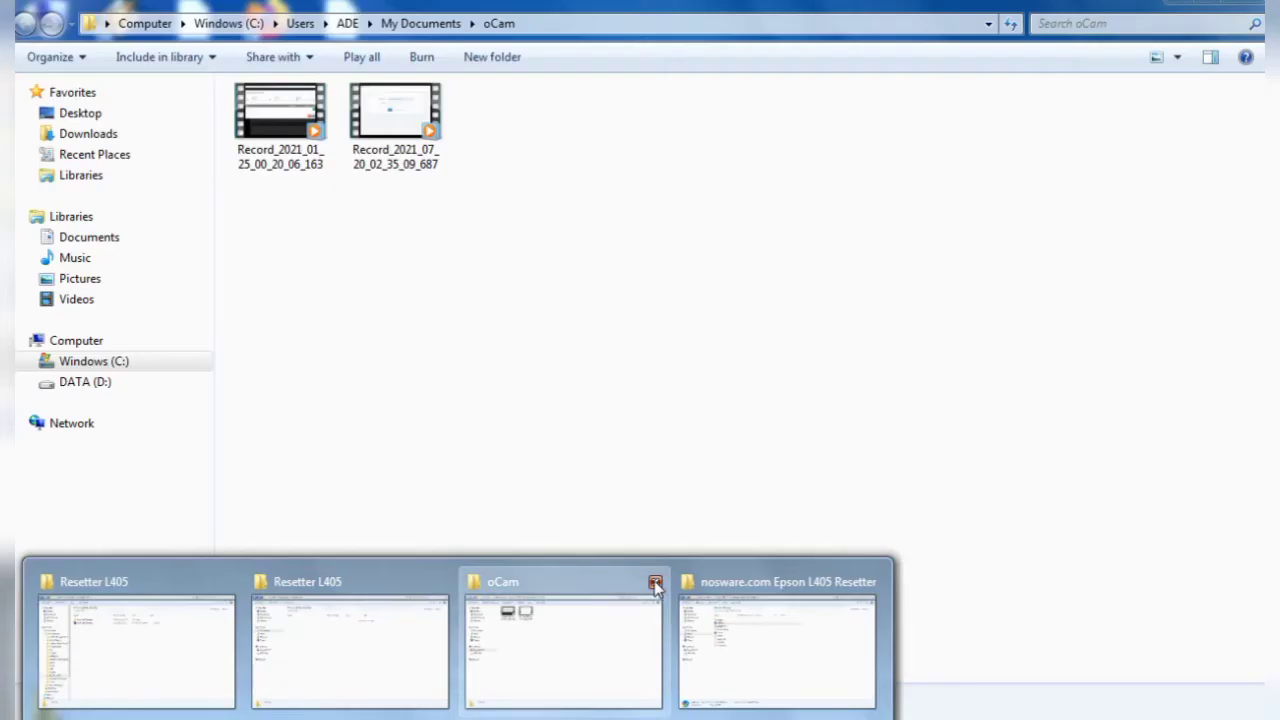
click(655, 583)
click(574, 606)
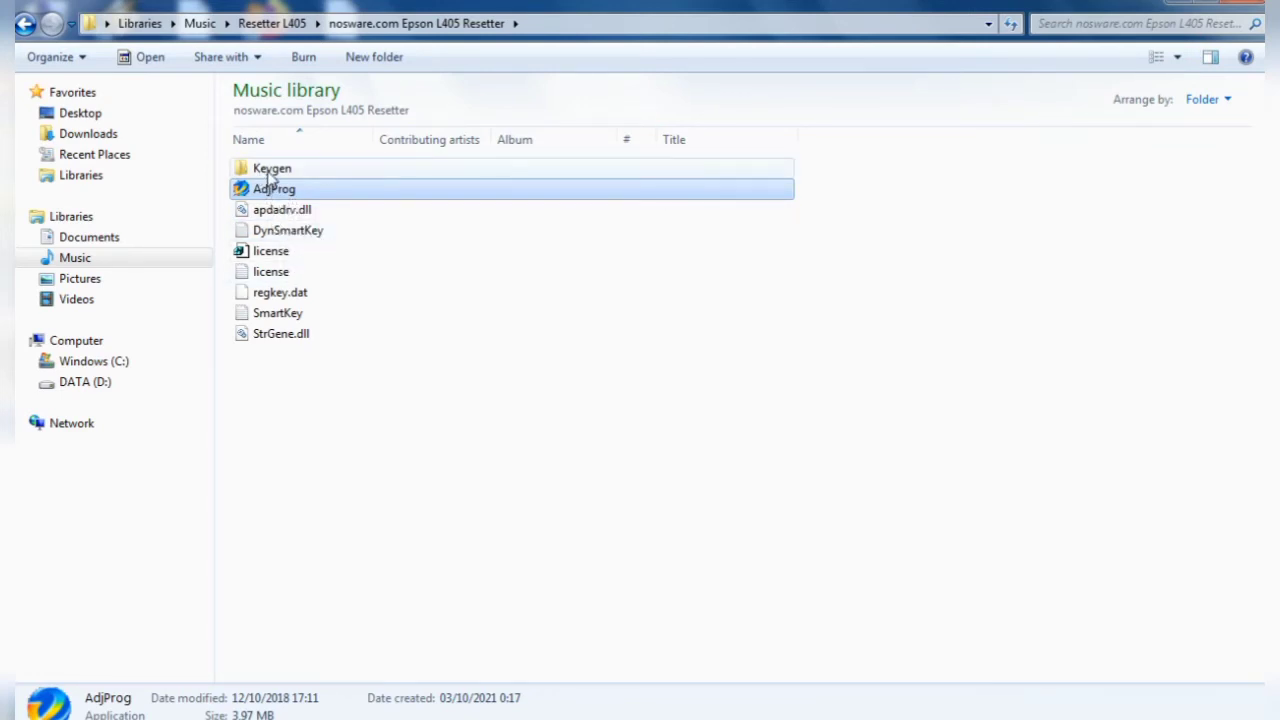
Run WLGen_Epson L405 from the EXE folder inside Keygen's Epson L405 folder, accepting the security warning
double_click(268, 171)
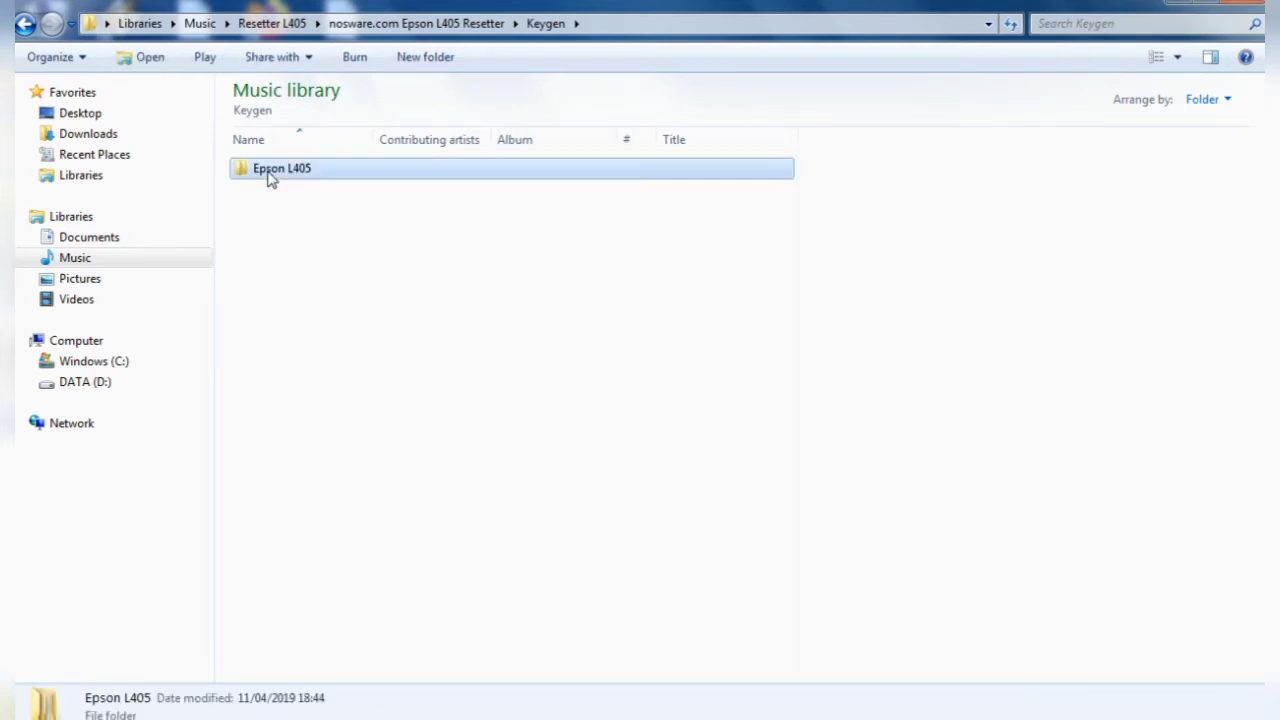
double_click(268, 176)
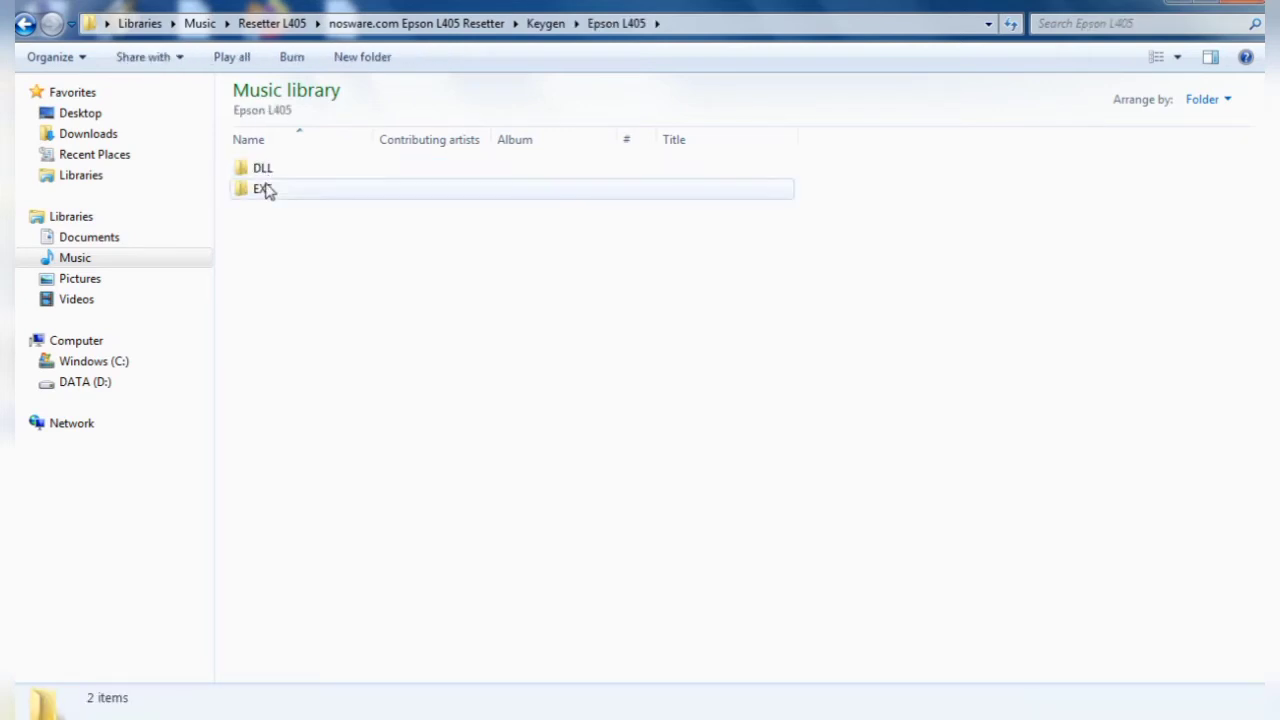
double_click(264, 189)
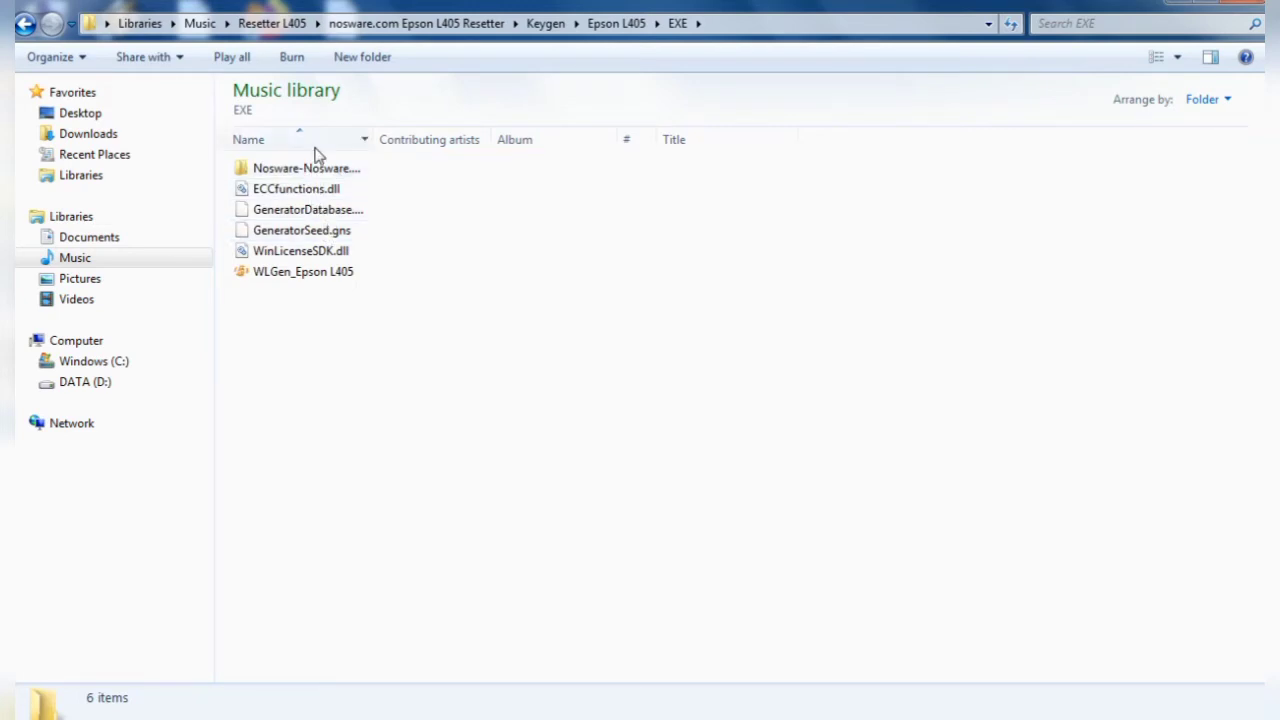
click(310, 169)
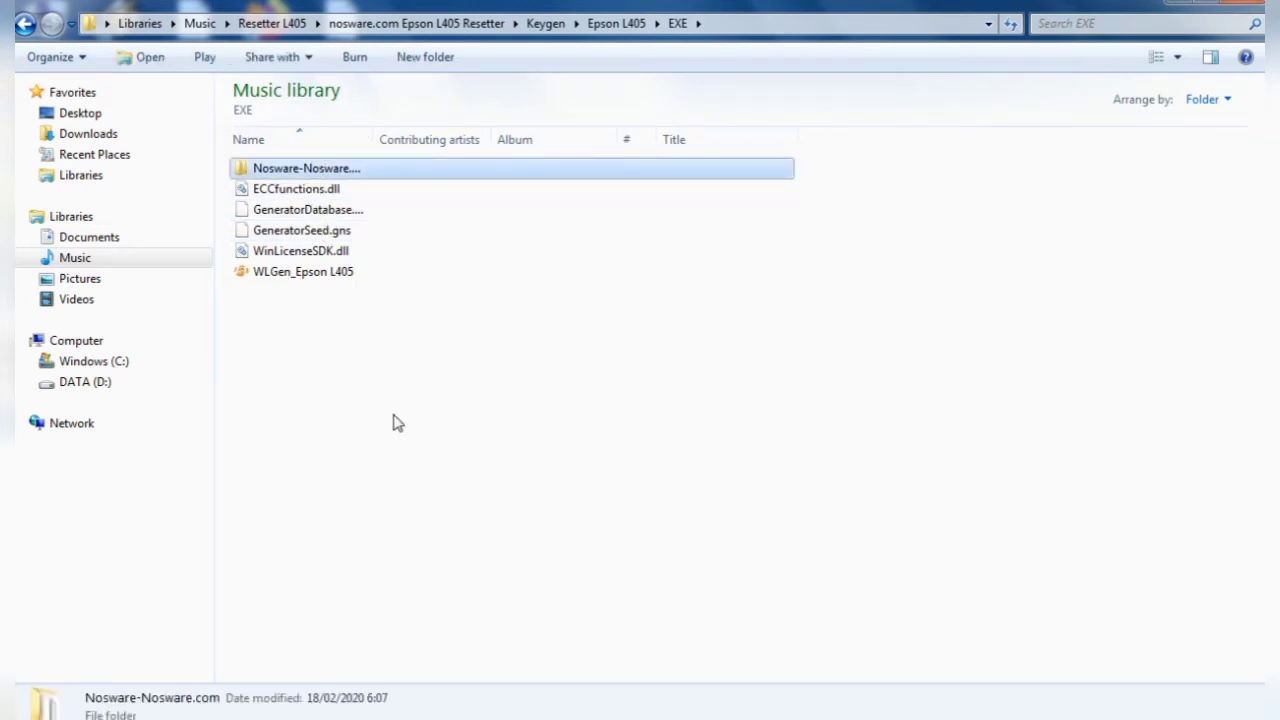
double_click(298, 273)
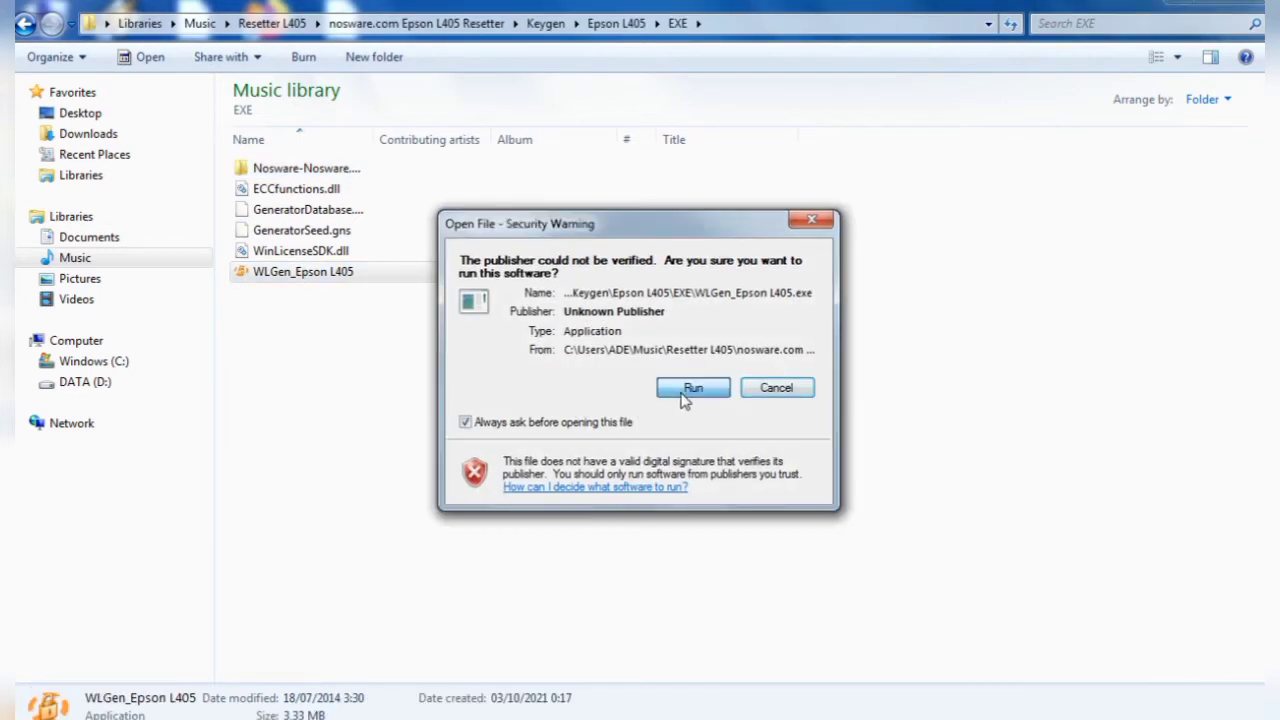
click(690, 390)
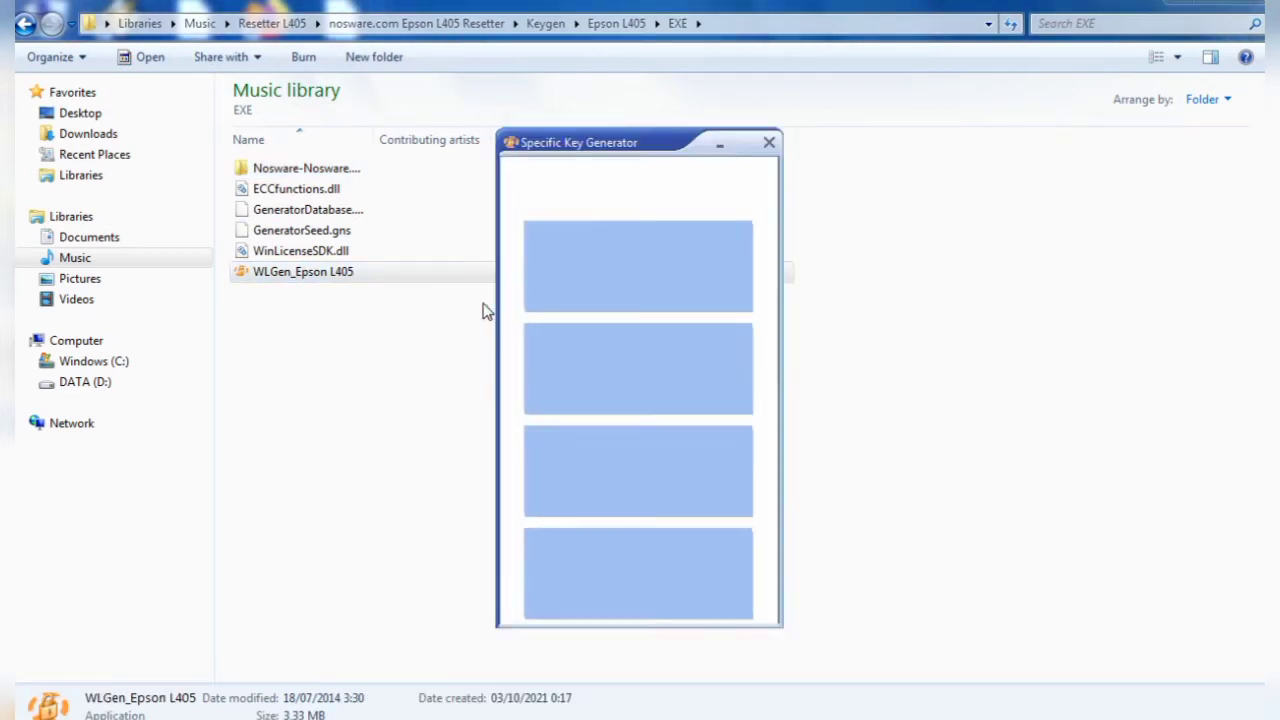
Open the License Manager and review the name and company details of the existing Nosware license
click(640, 285)
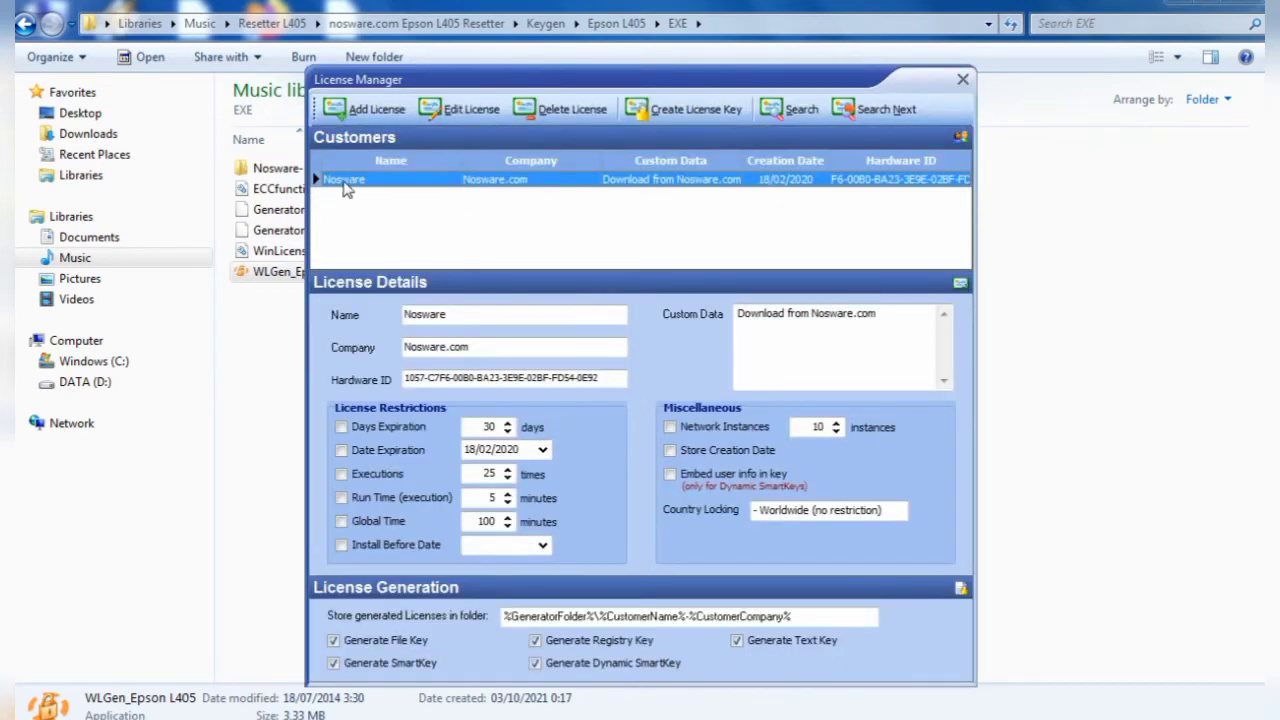
double_click(457, 314)
click(500, 346)
drag(500, 346, 380, 366)
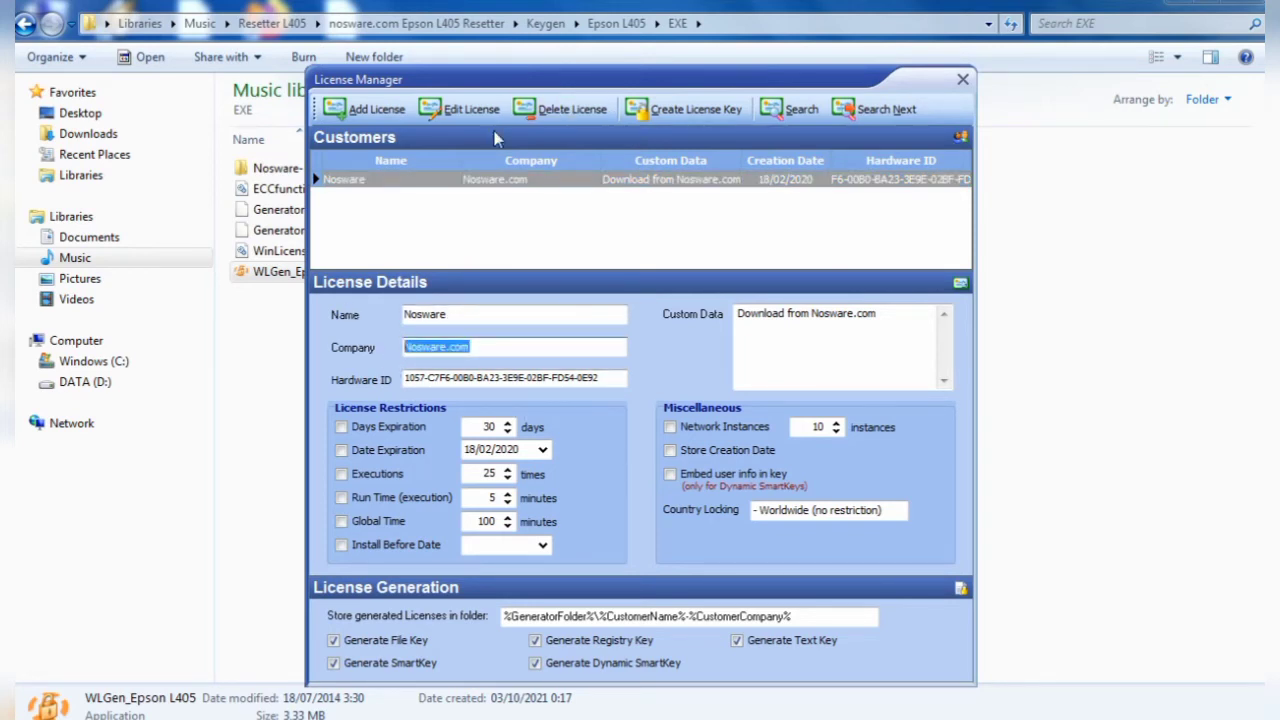
Add and save a license with the customer's name, company Teknisi Gadungan and the copied machine ID as hardware ID, leaving custom data empty
click(383, 110)
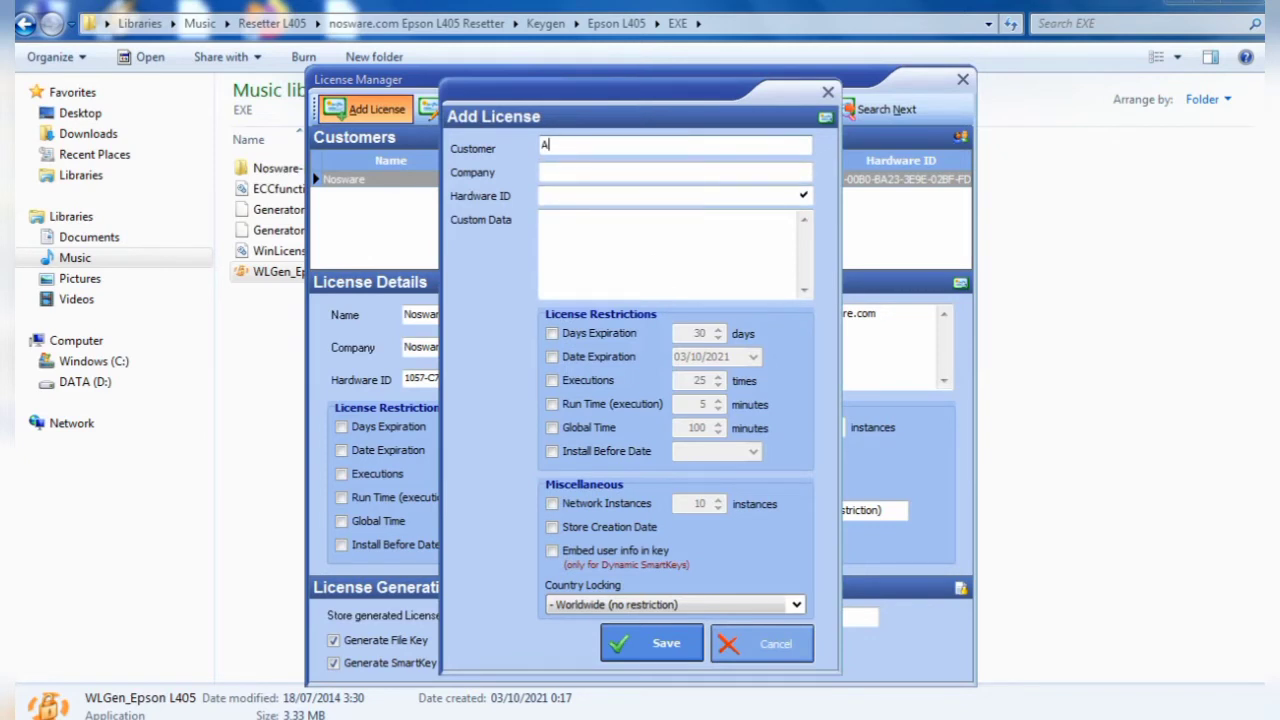
click(573, 168)
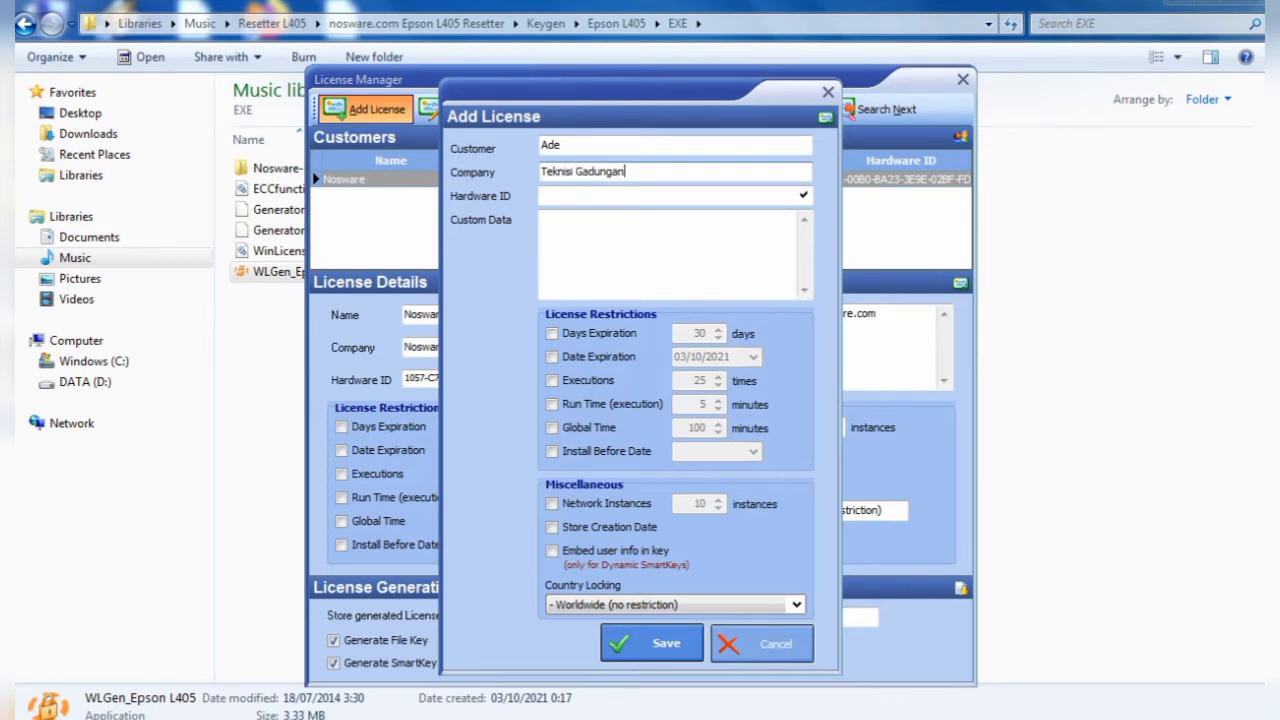
click(573, 196)
key(ctrl+v)
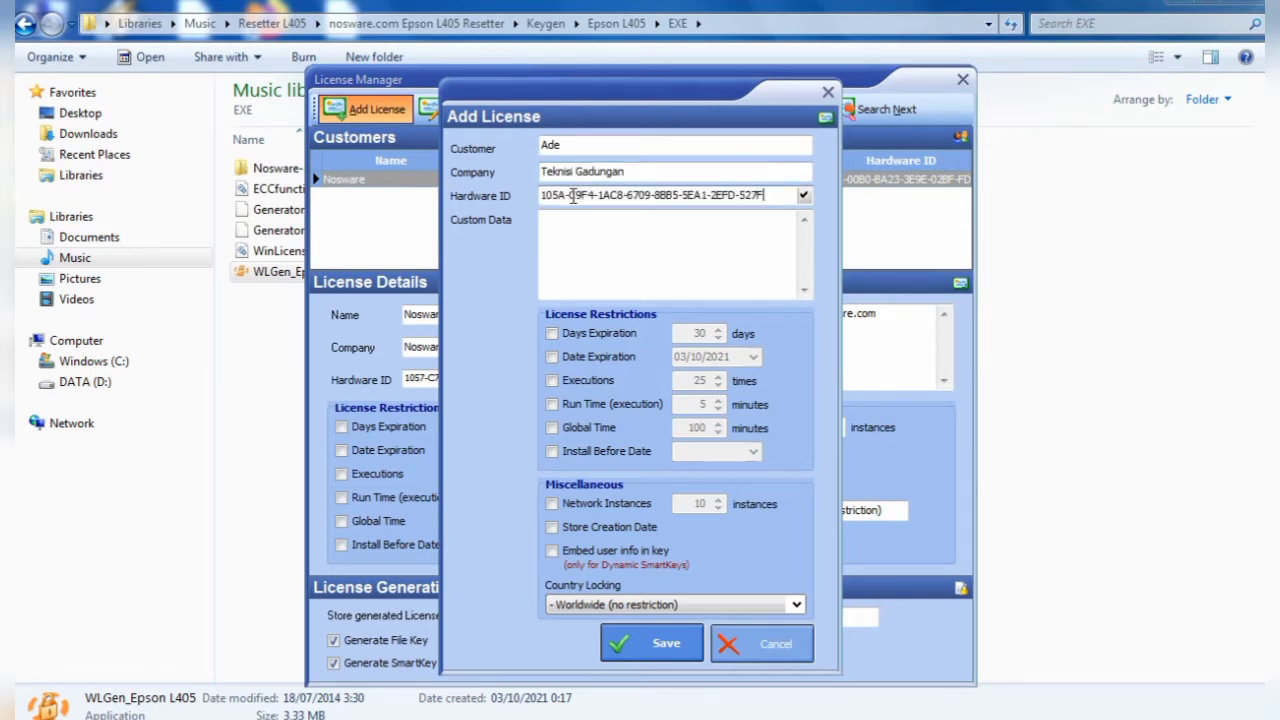
click(579, 222)
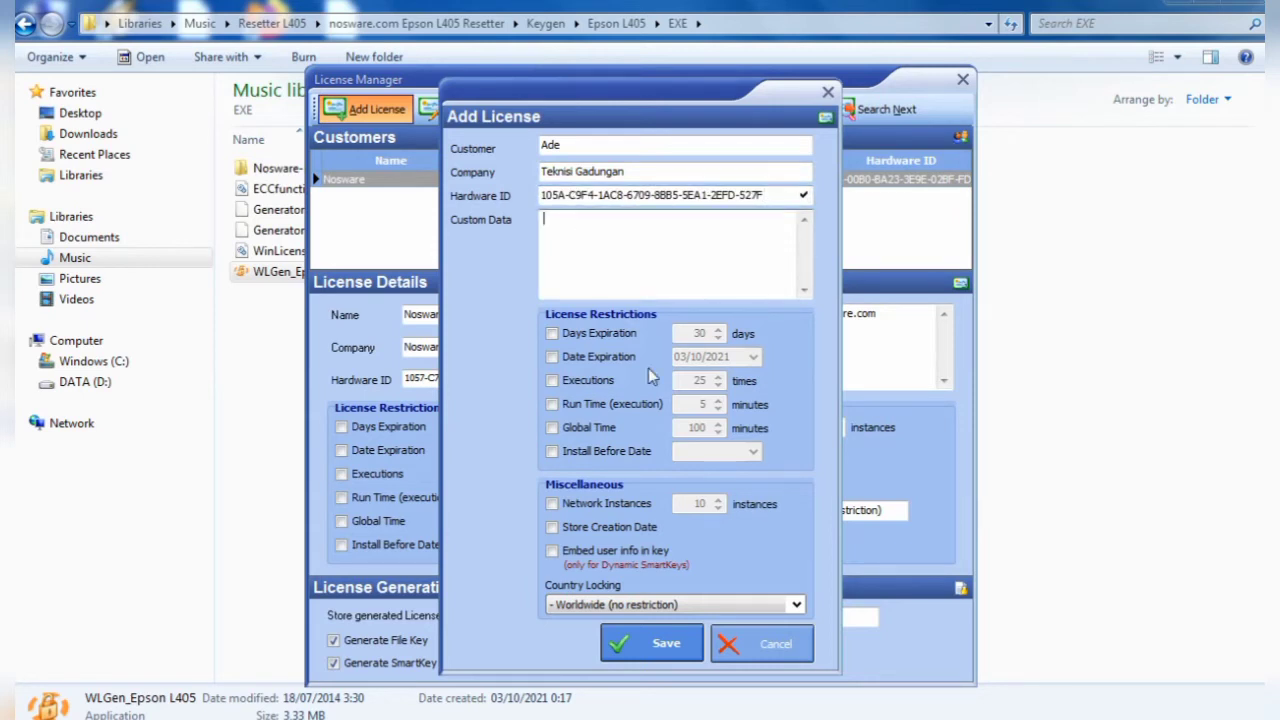
click(645, 648)
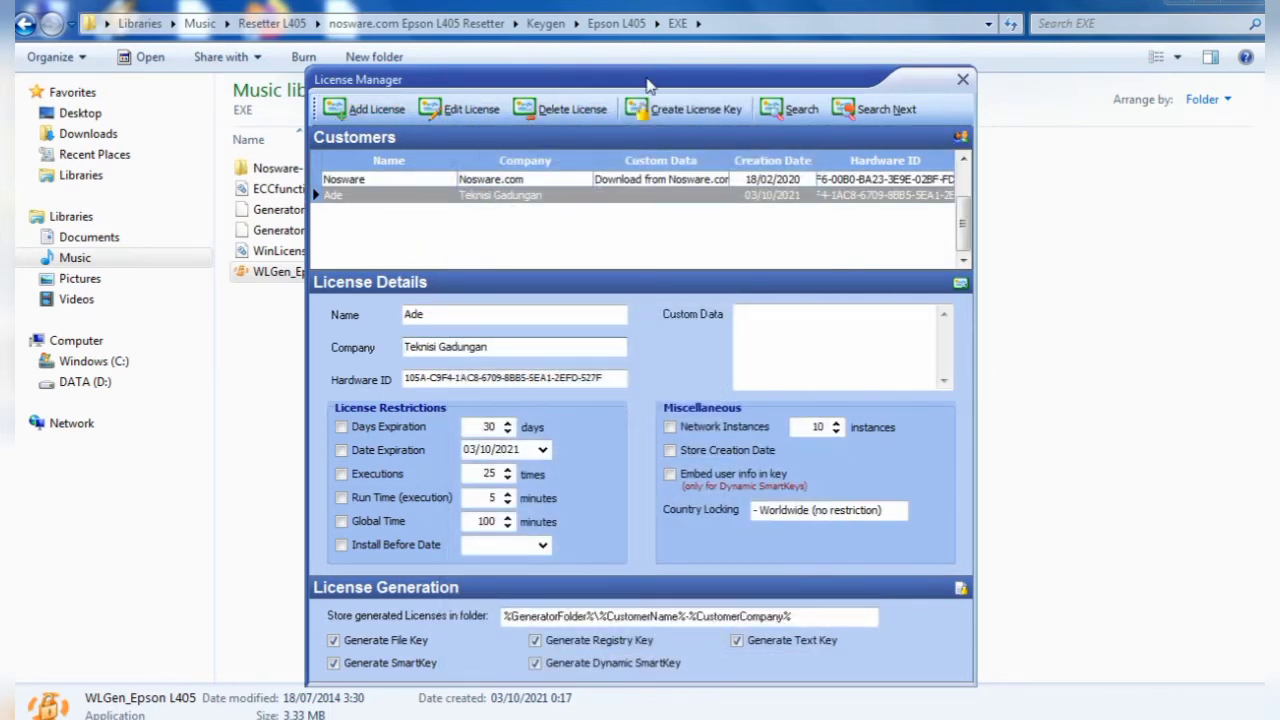
Create the license key for the Teknisi Gadungan entry, dismiss the message, and close the License Manager and key generator
click(684, 113)
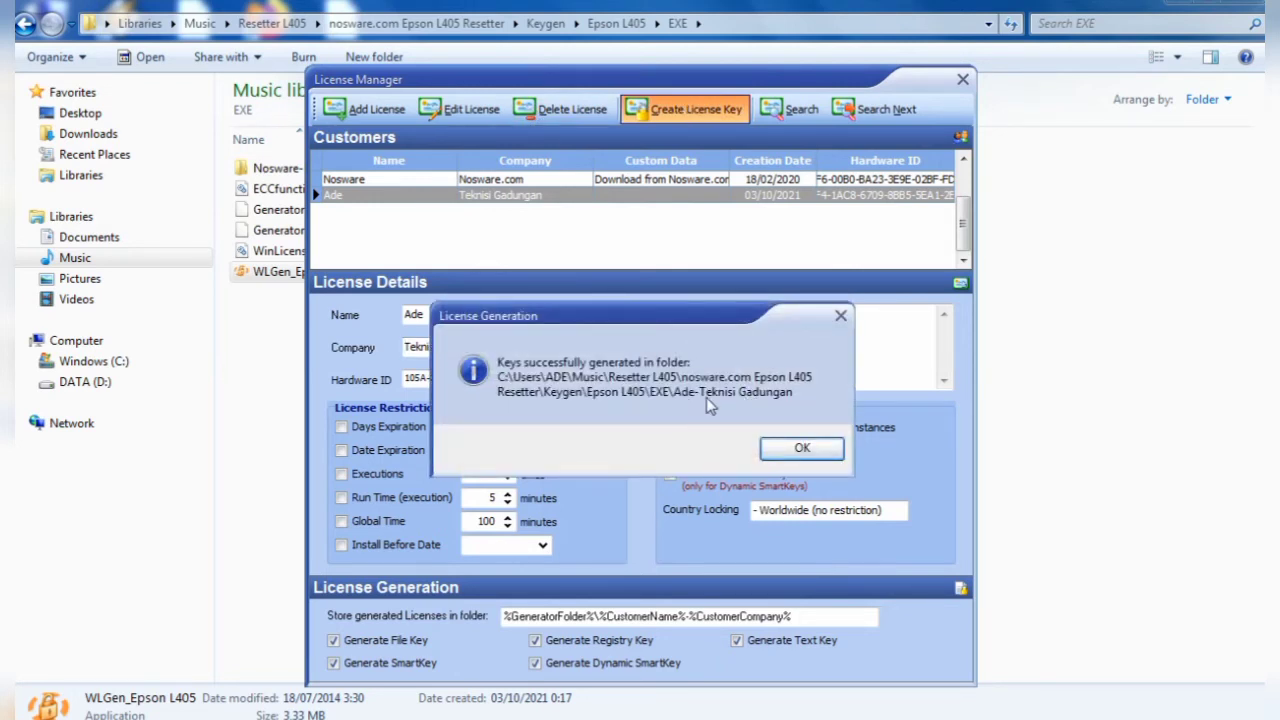
click(797, 455)
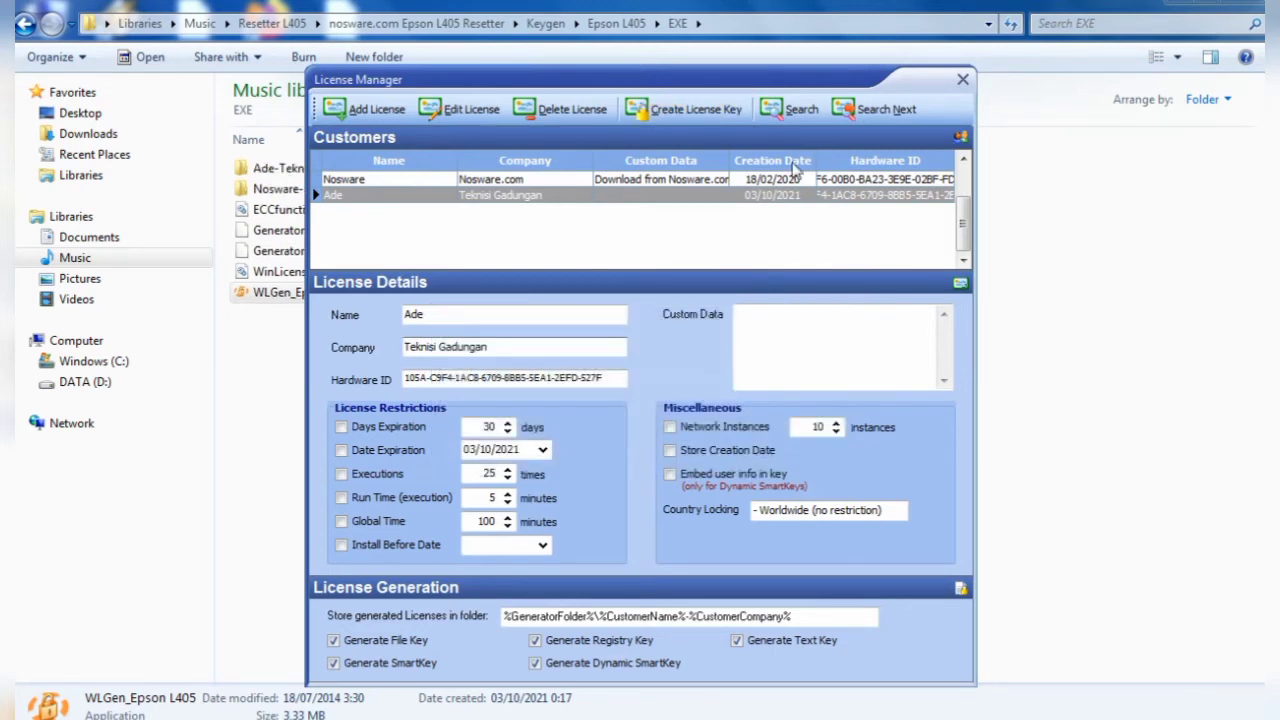
click(961, 81)
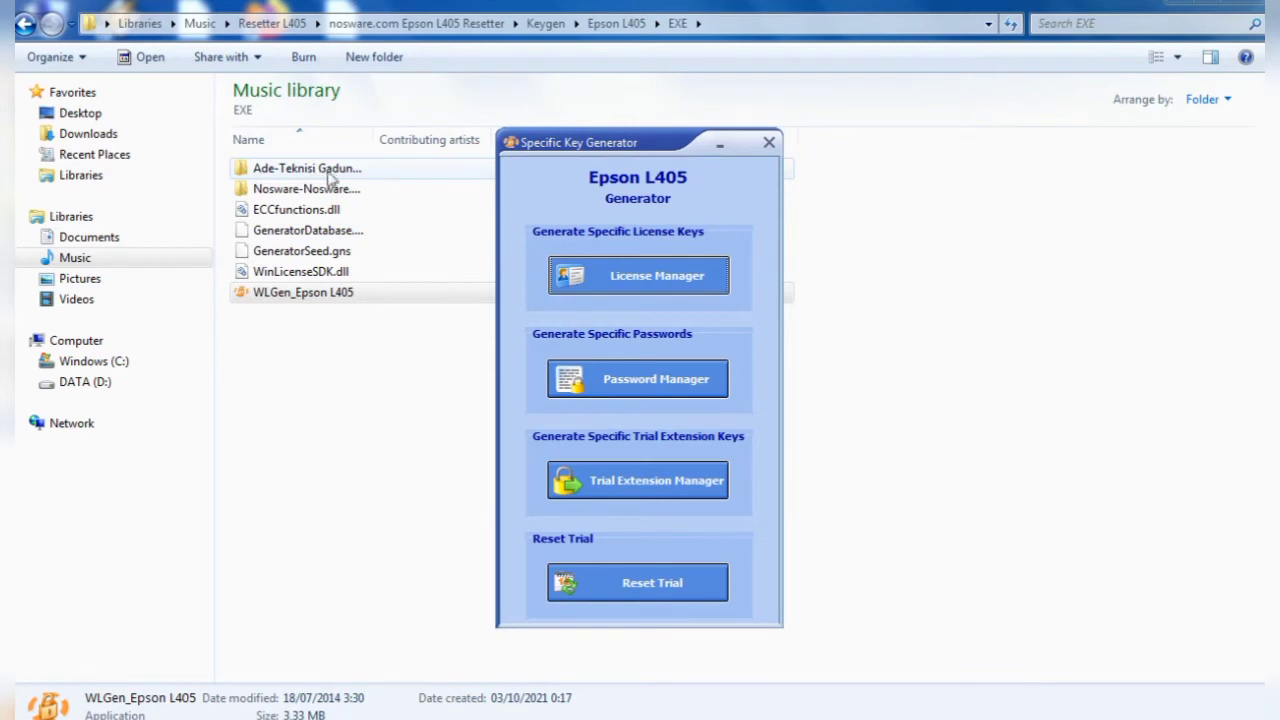
click(769, 142)
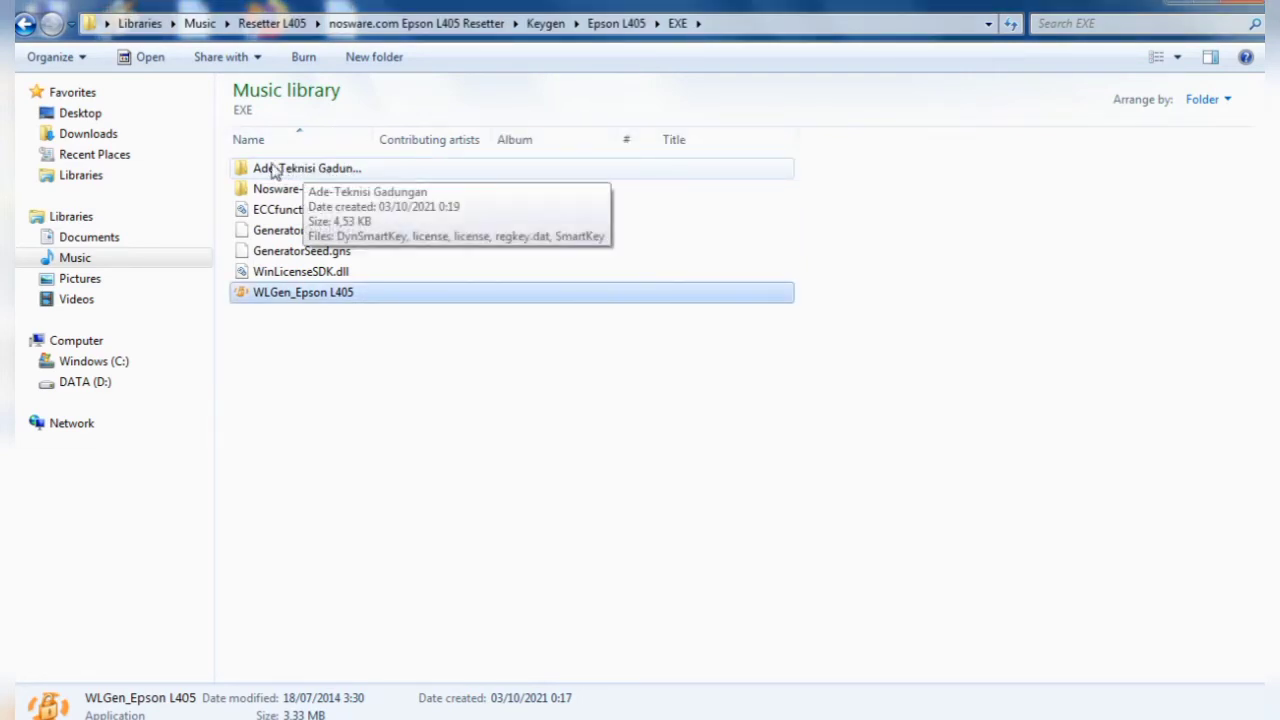
Copy all five generated key files from the new Teknisi Gadungan license folder
double_click(277, 170)
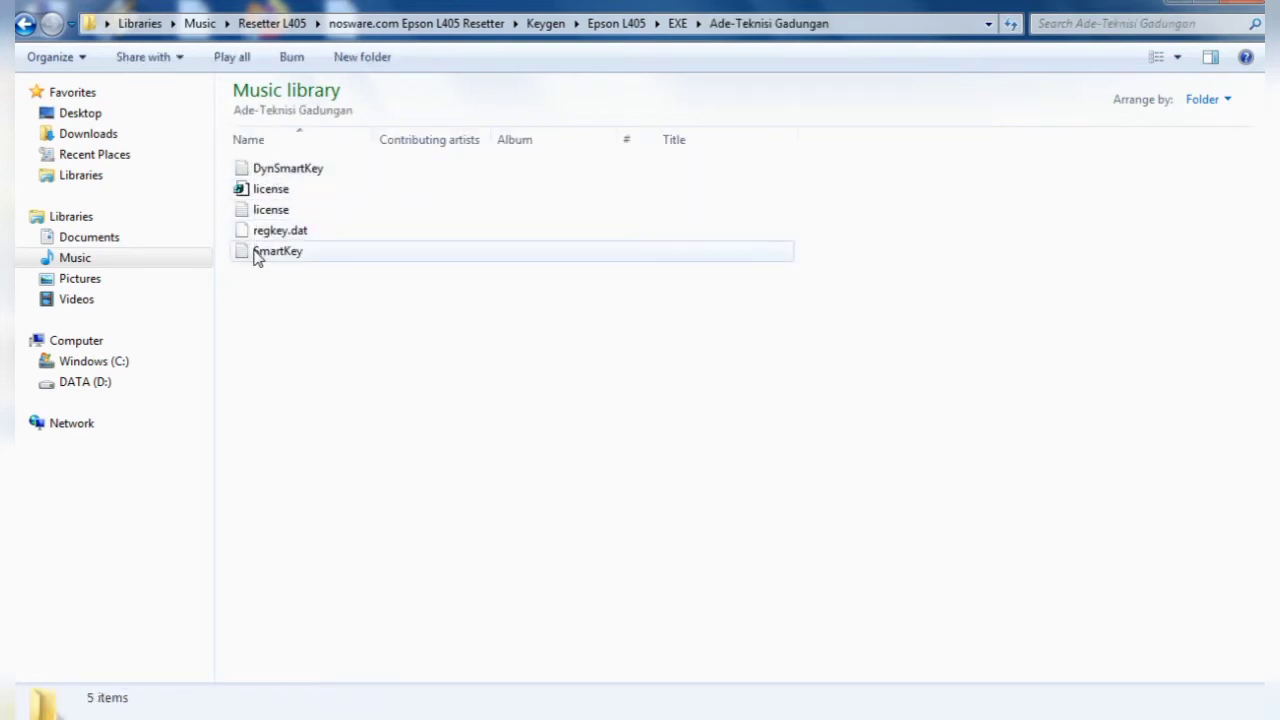
drag(297, 281, 258, 172)
right_click(258, 172)
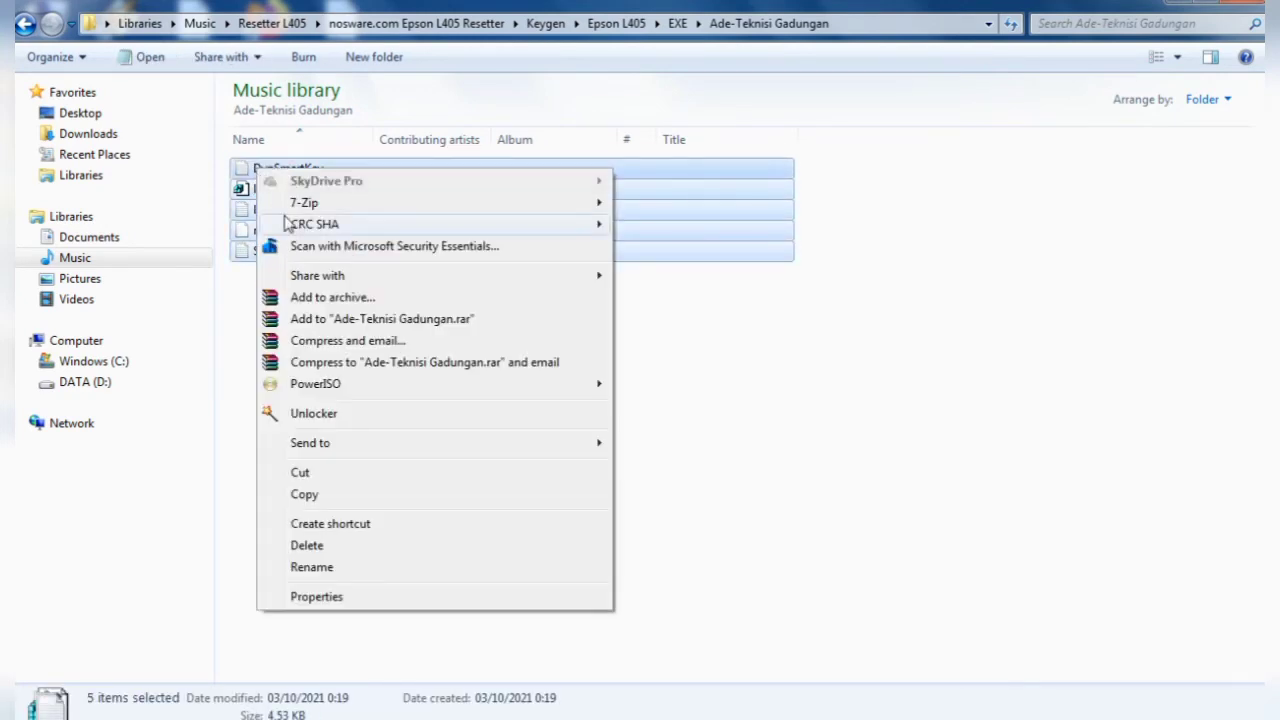
click(357, 496)
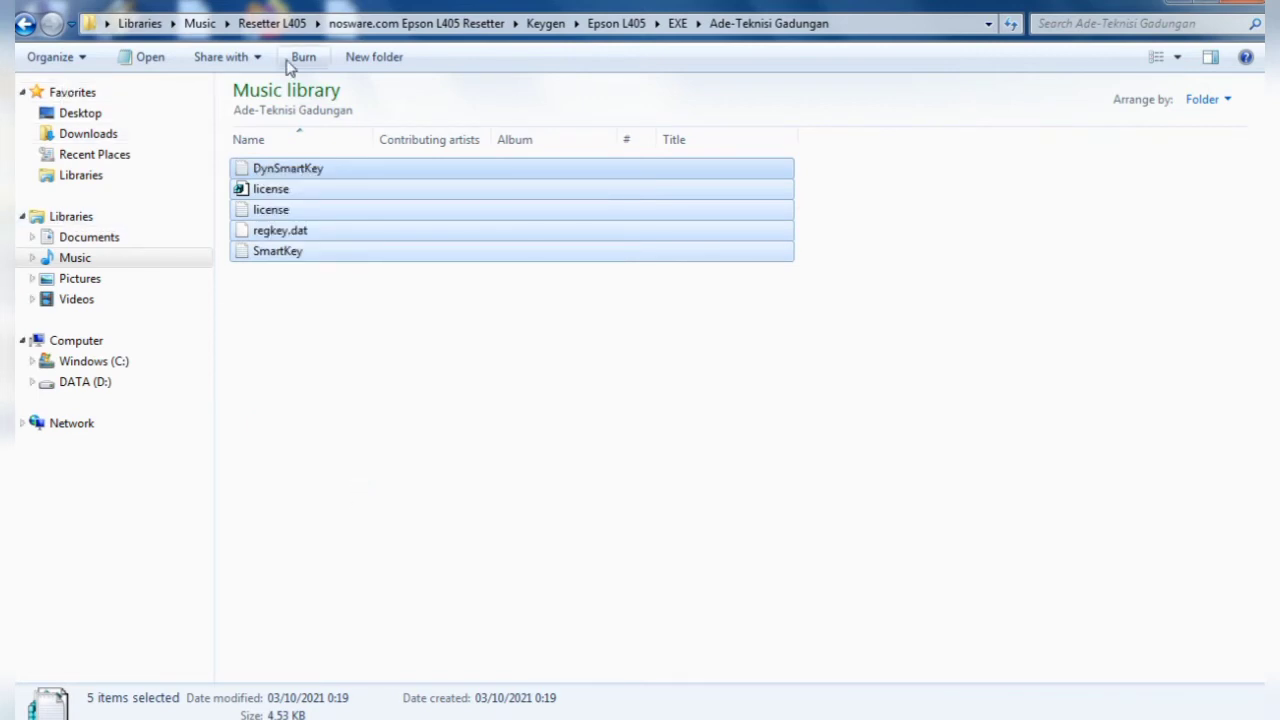
In the nosware.com Epson L405 Resetter folder, delete the old DynSmartKey, both license, regkey.dat and SmartKey files and paste the copied ones in their place
click(22, 25)
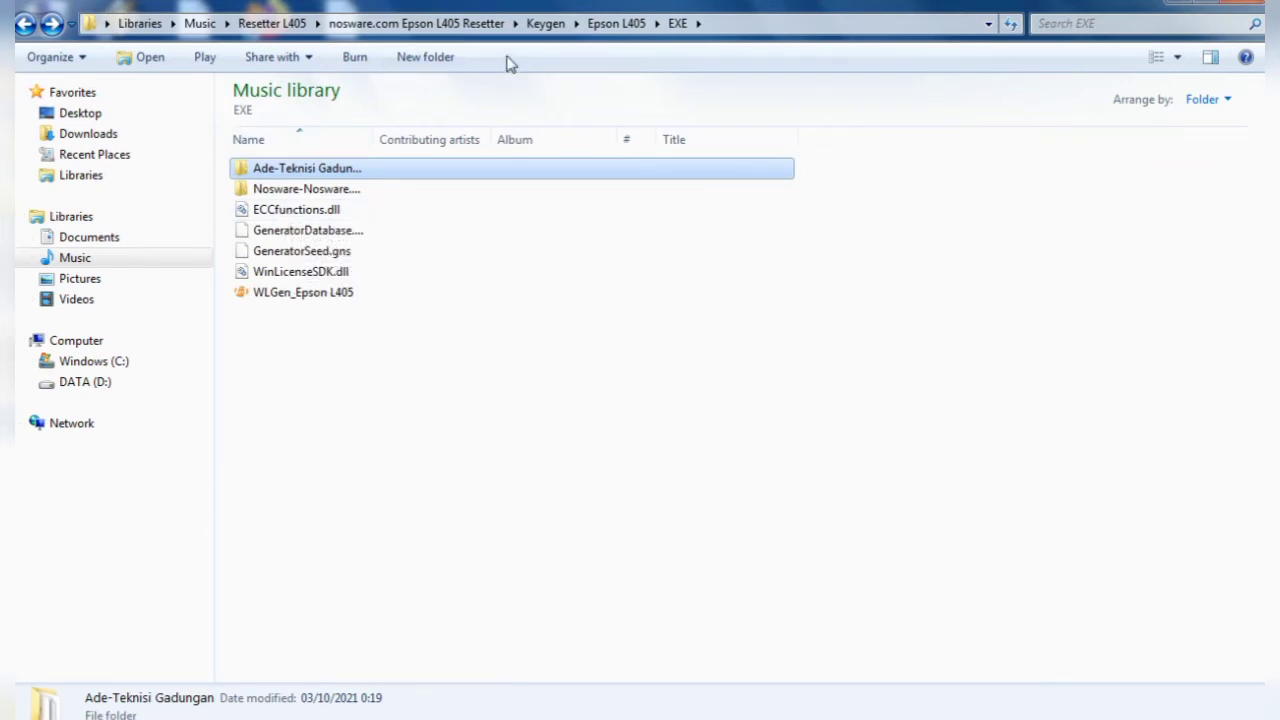
click(24, 25)
click(24, 25)
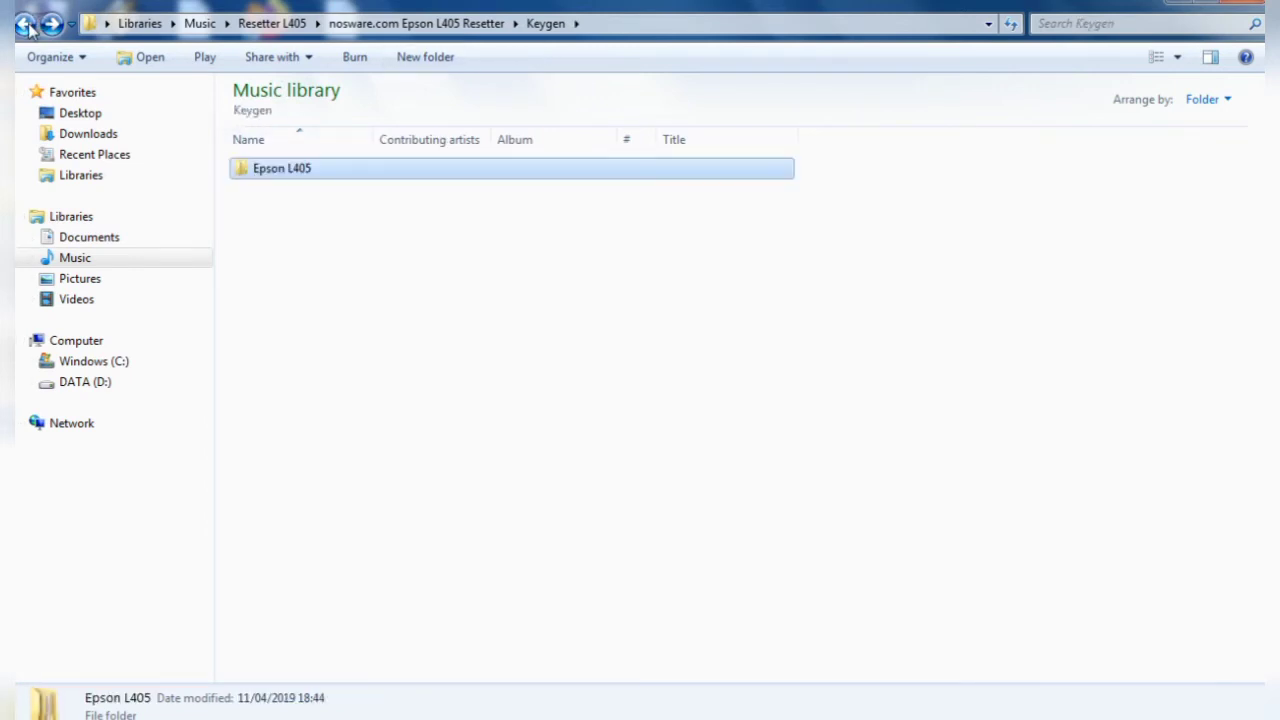
click(24, 25)
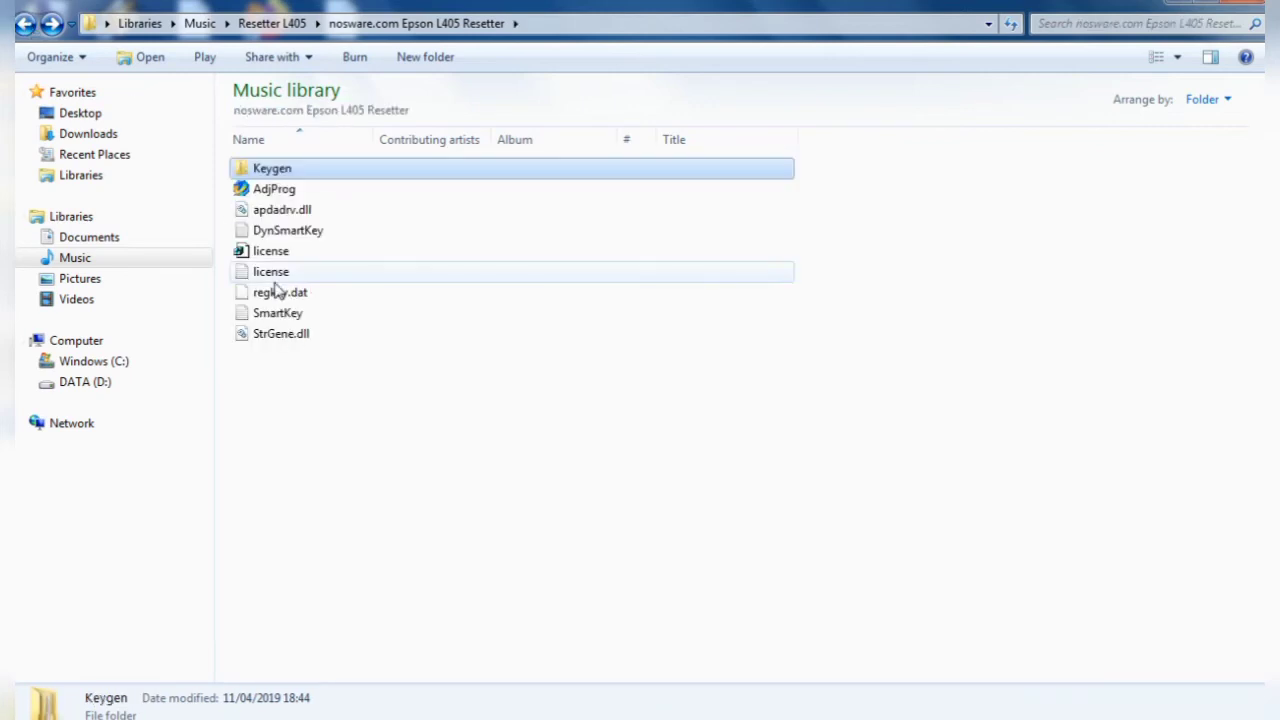
click(302, 233)
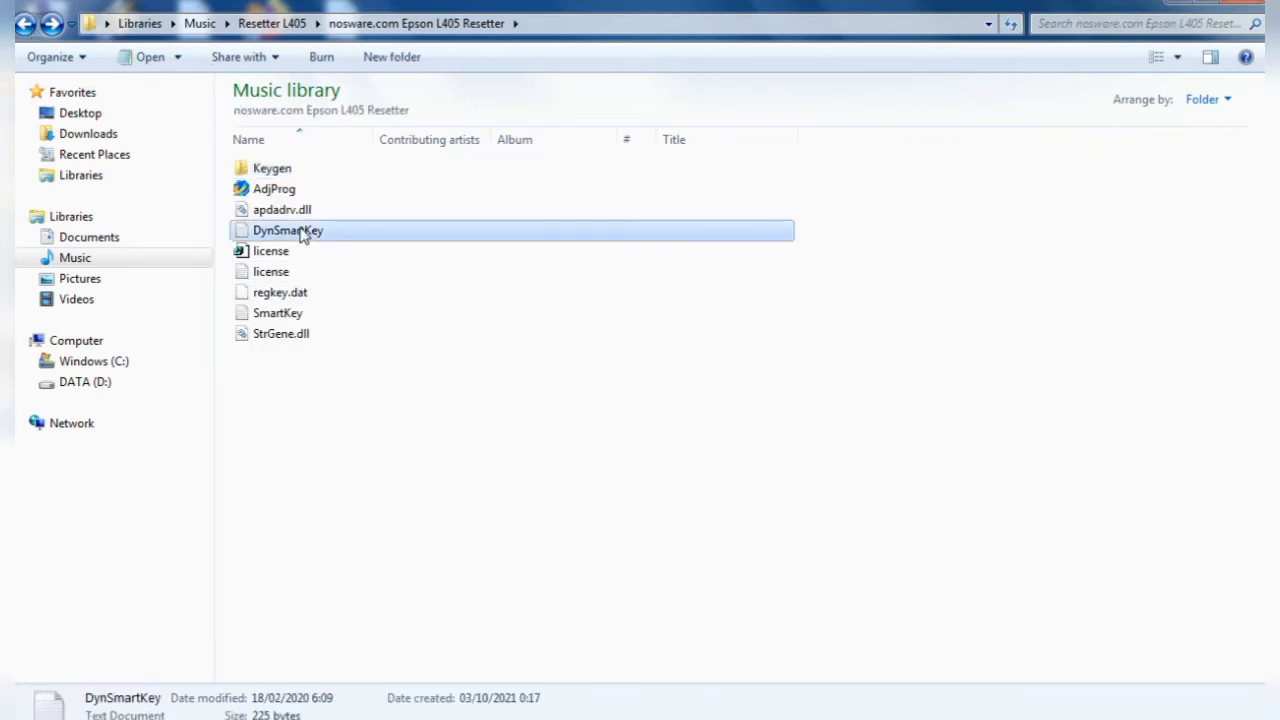
ctrl+click(285, 253)
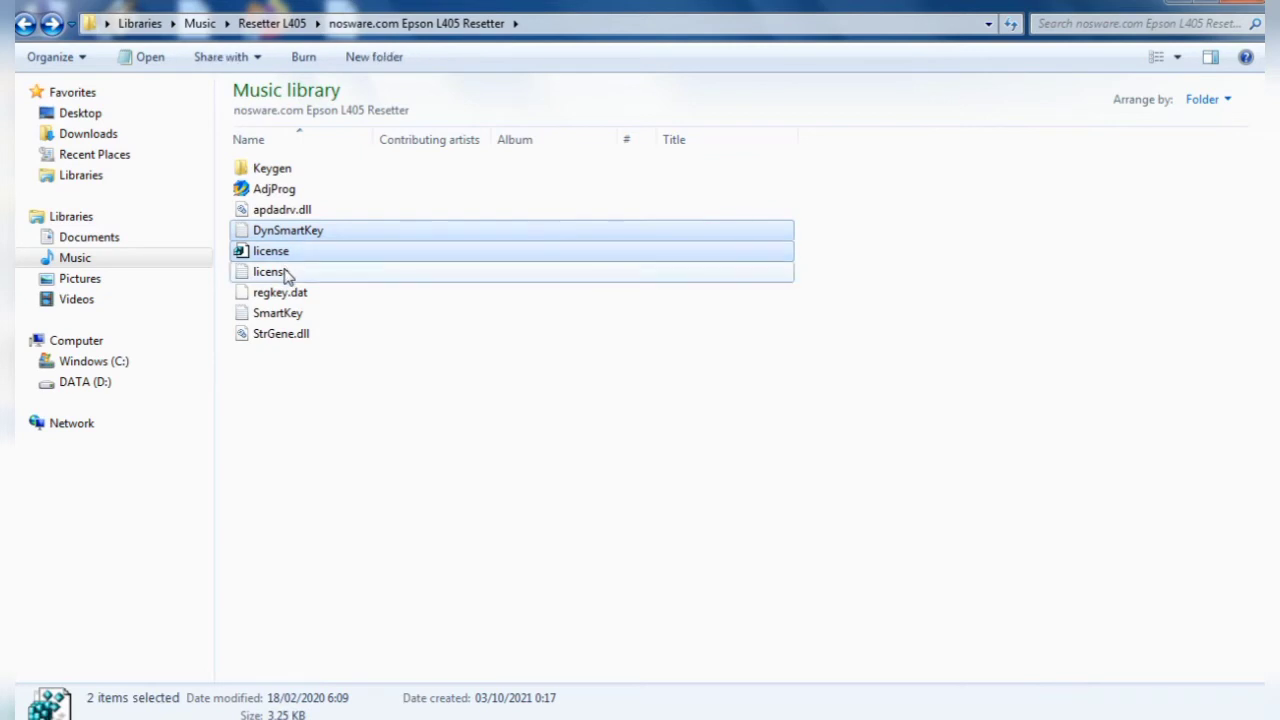
ctrl+click(286, 271)
ctrl+click(288, 292)
ctrl+click(329, 313)
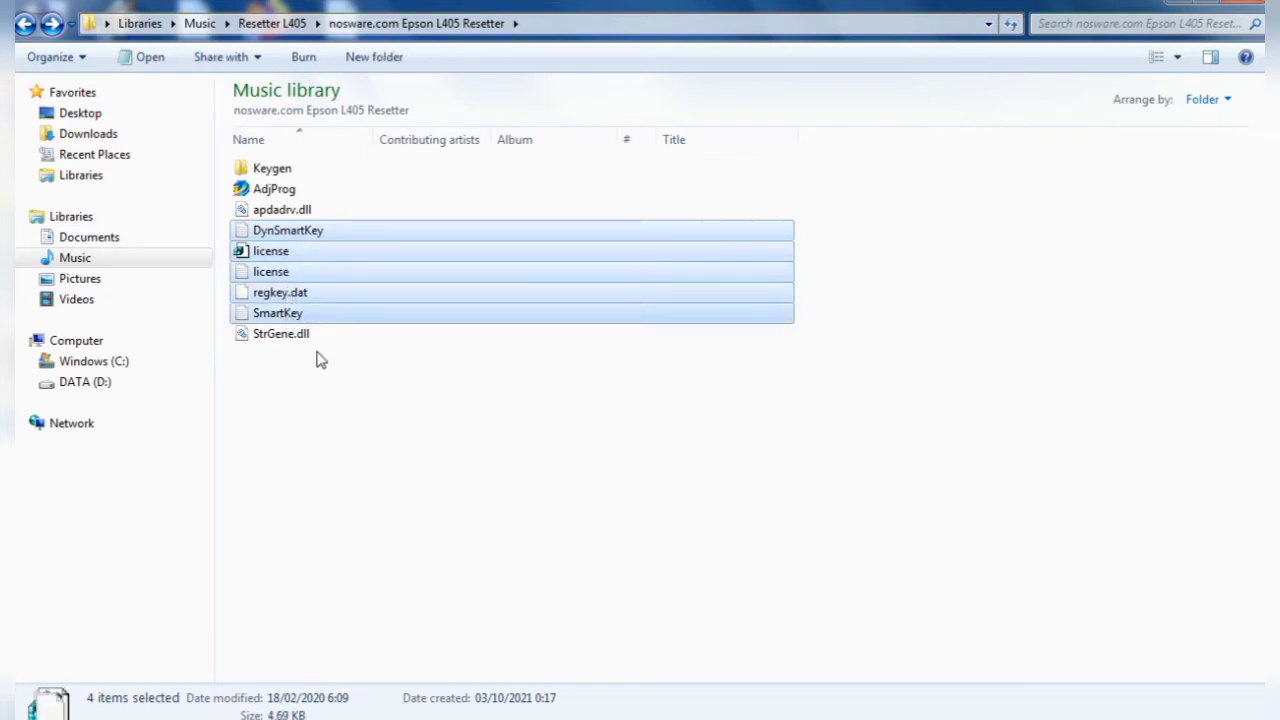
right_click(347, 253)
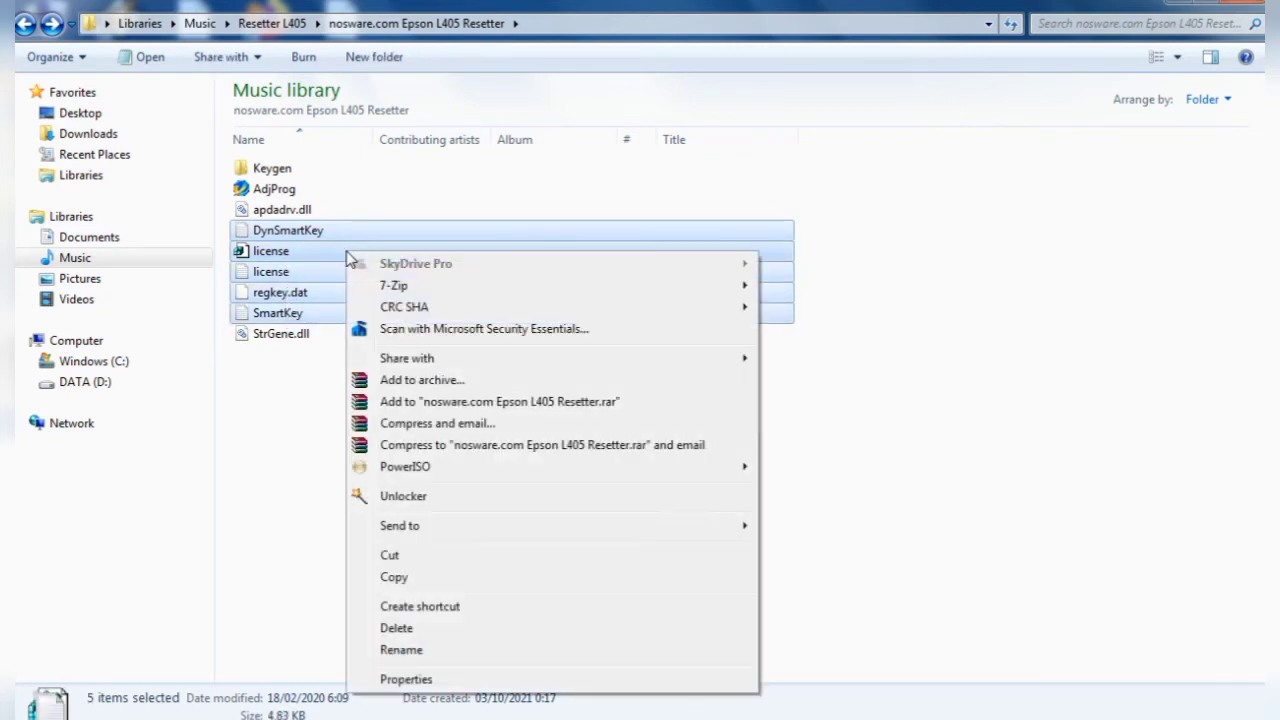
click(397, 628)
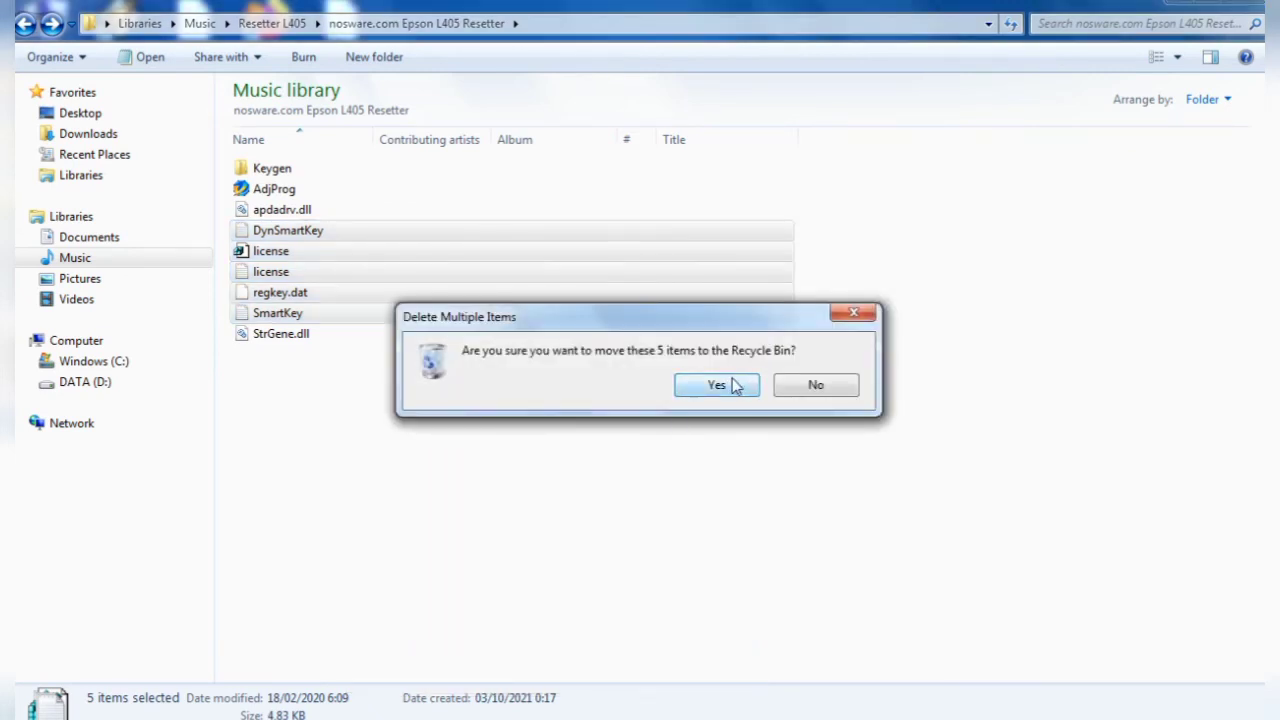
click(716, 386)
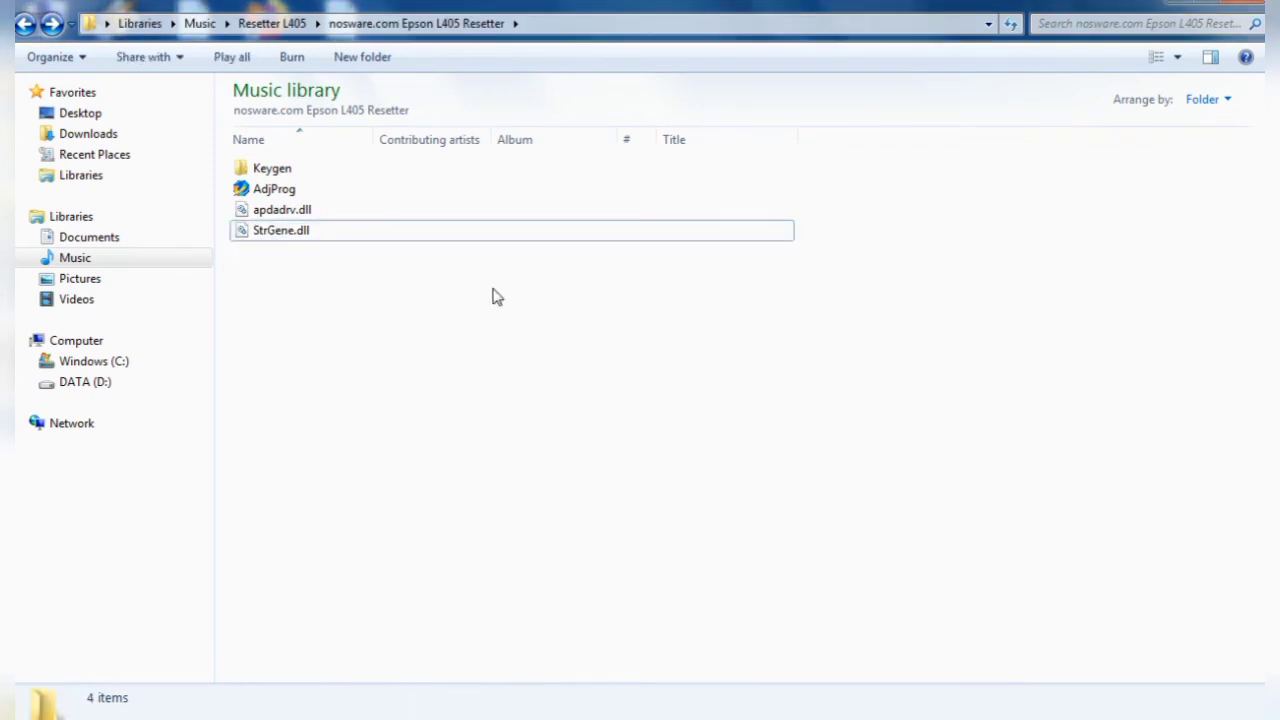
right_click(381, 285)
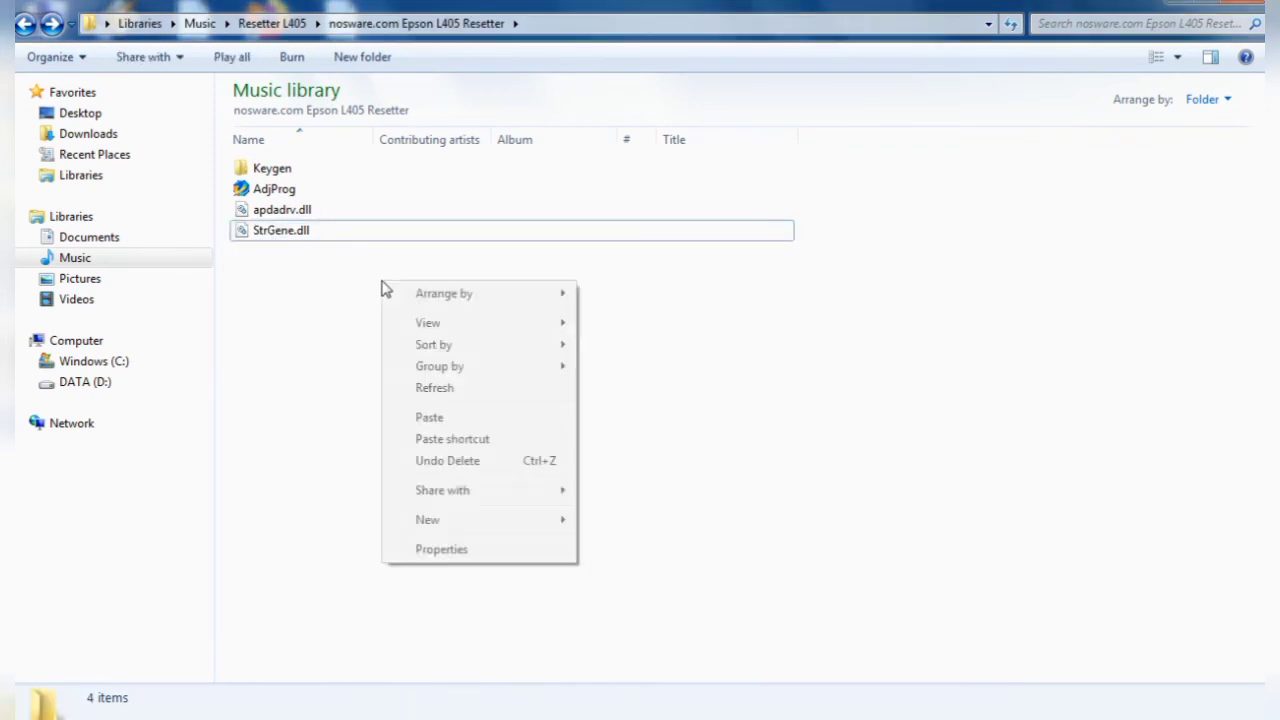
click(432, 420)
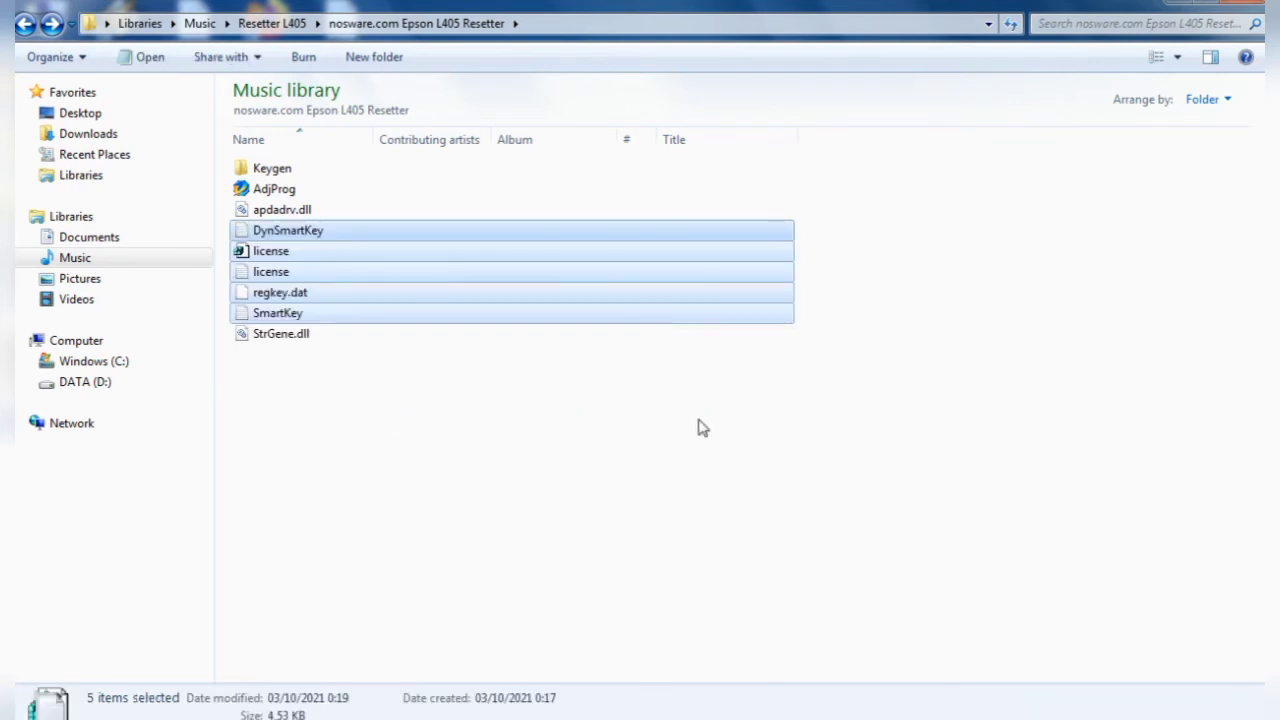
Launch AdjProg from the resetter folder, allow it to run despite the security warning, and dismiss the registration message
click(378, 372)
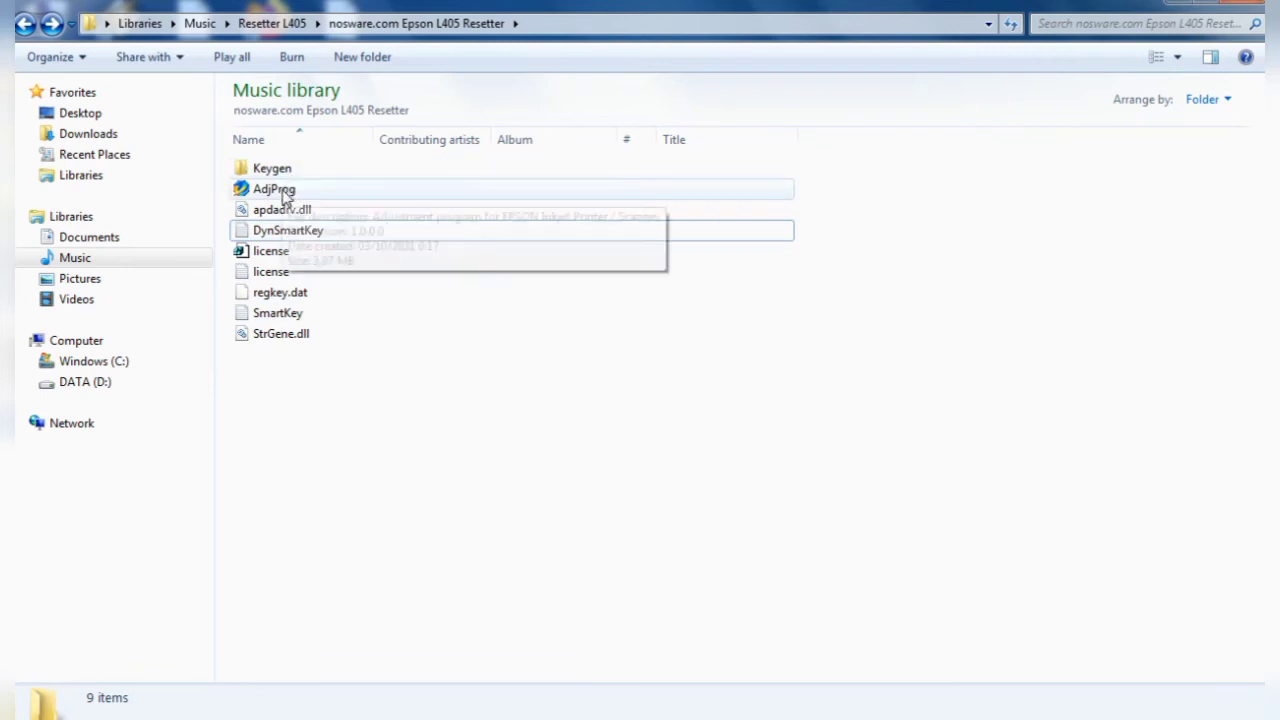
click(285, 196)
double_click(285, 196)
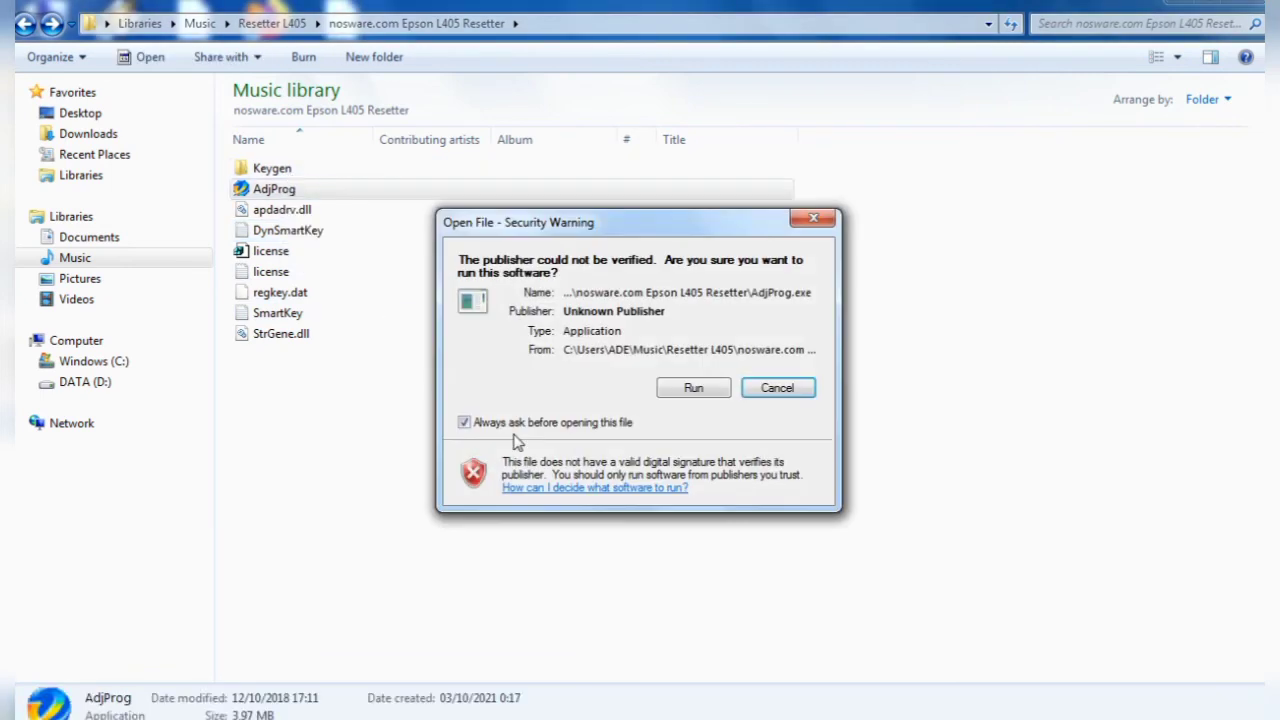
click(683, 389)
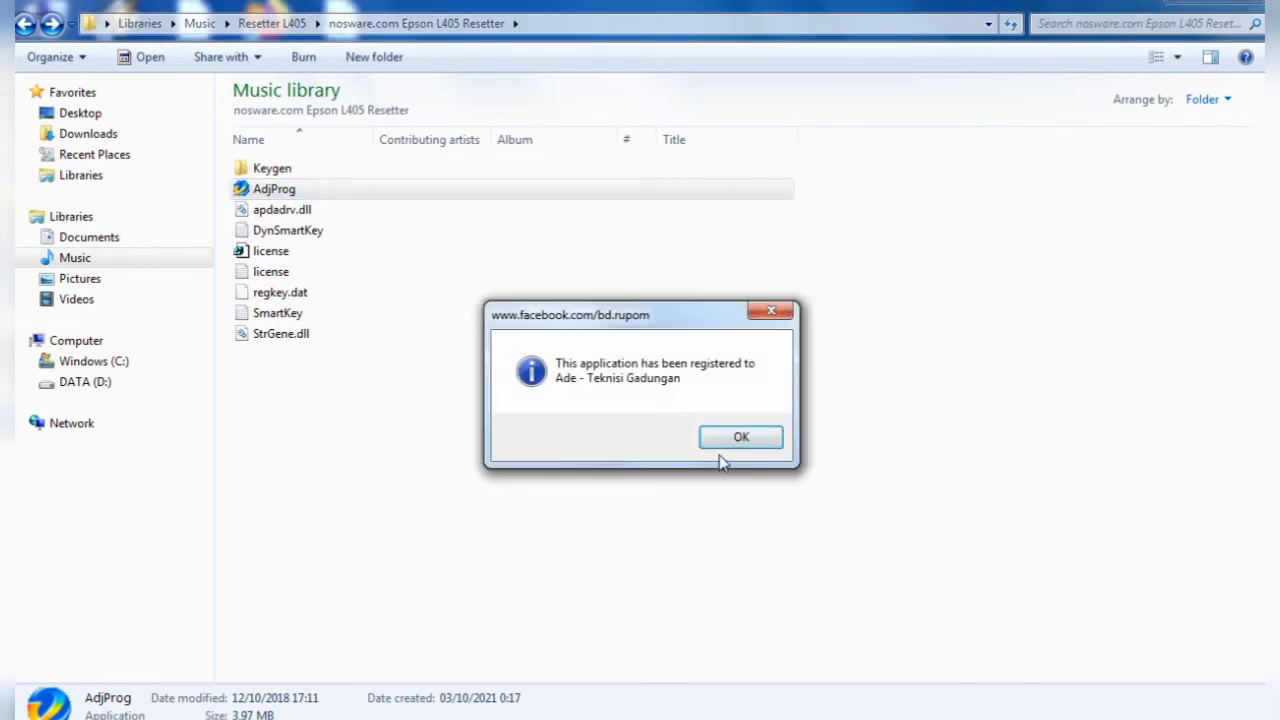
click(738, 437)
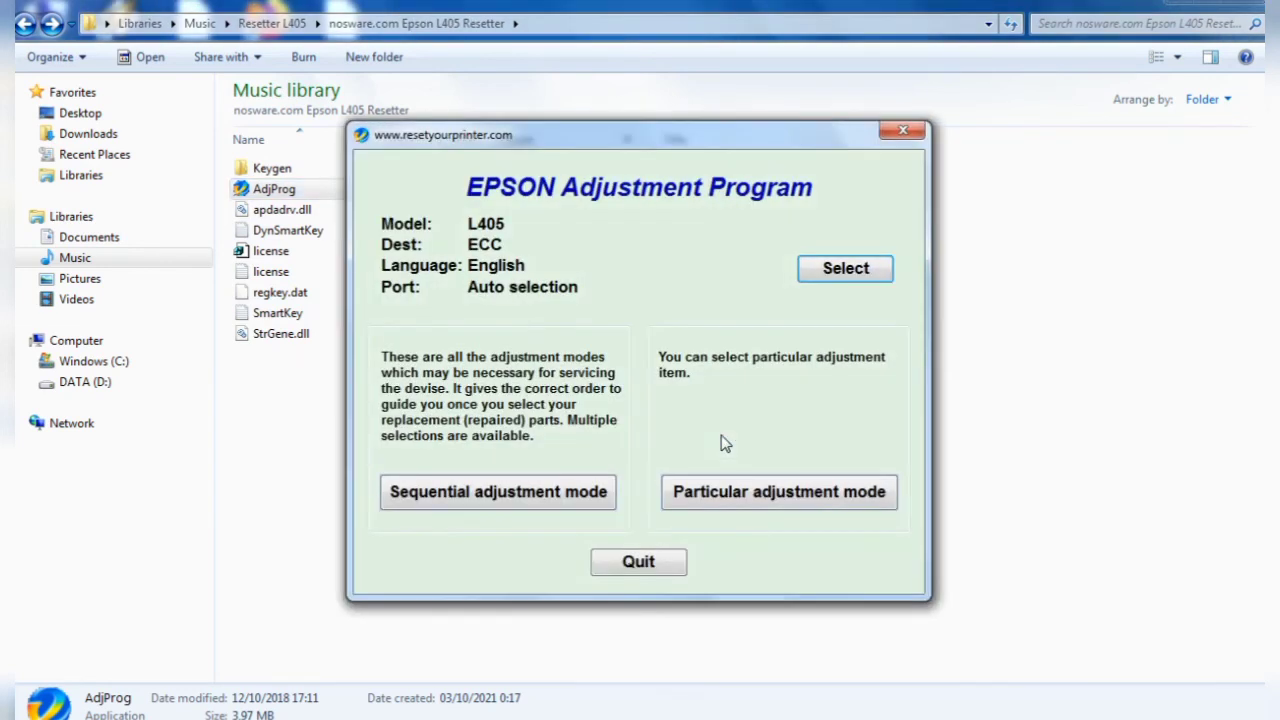
Set the adjustment program's port to USB022 (L405 Series) and confirm the selection
click(810, 276)
click(806, 458)
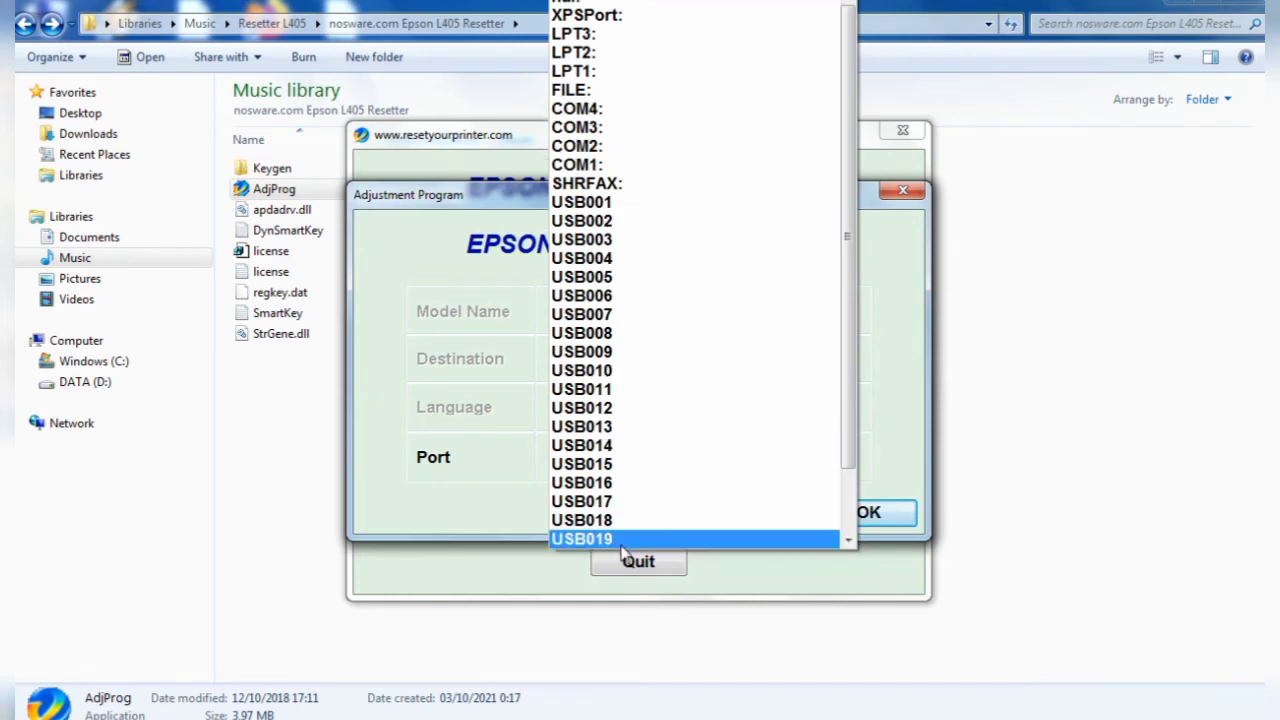
drag(847, 335, 847, 412)
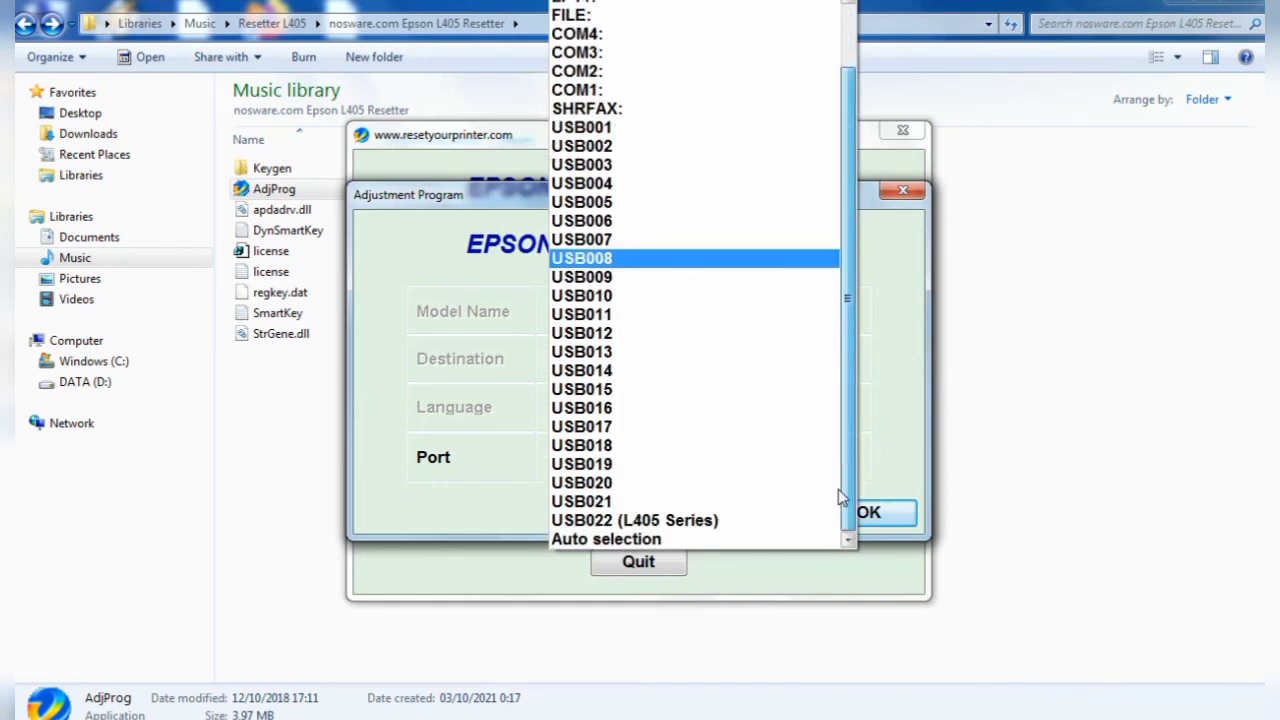
click(717, 520)
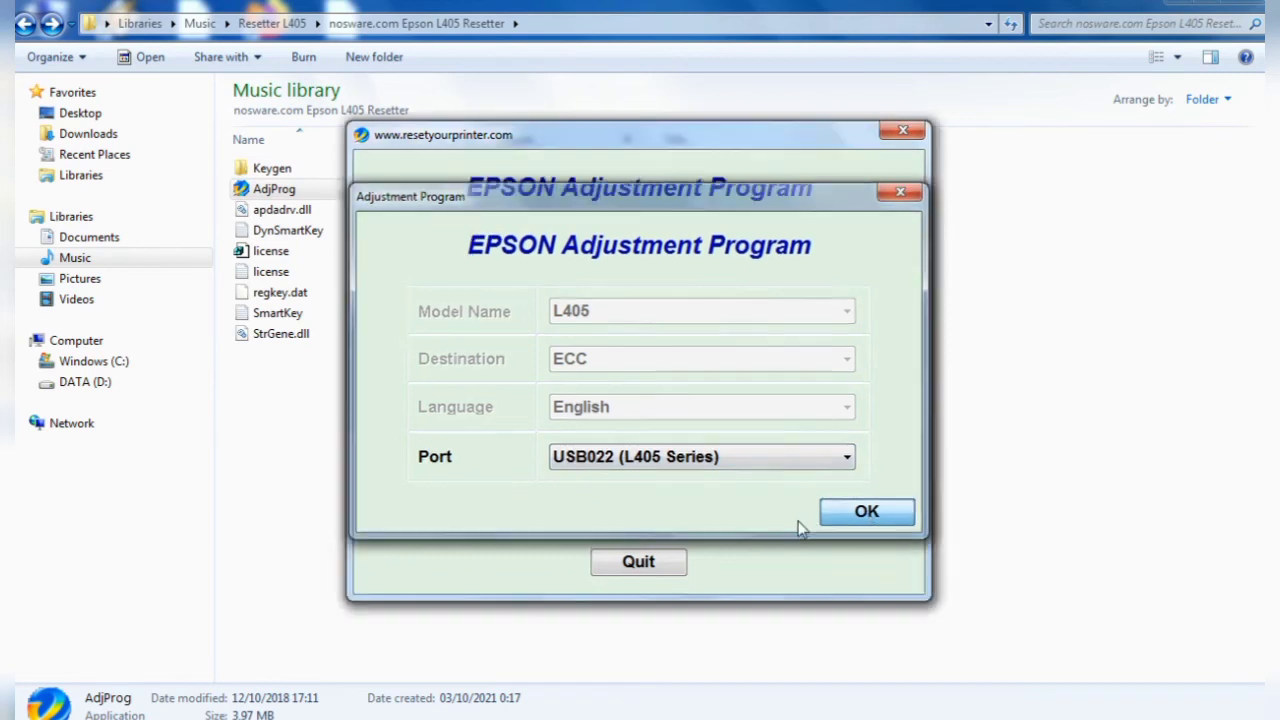
key(Return)
Enter Particular adjustment mode and open the Waste ink pad counter maintenance item
click(773, 508)
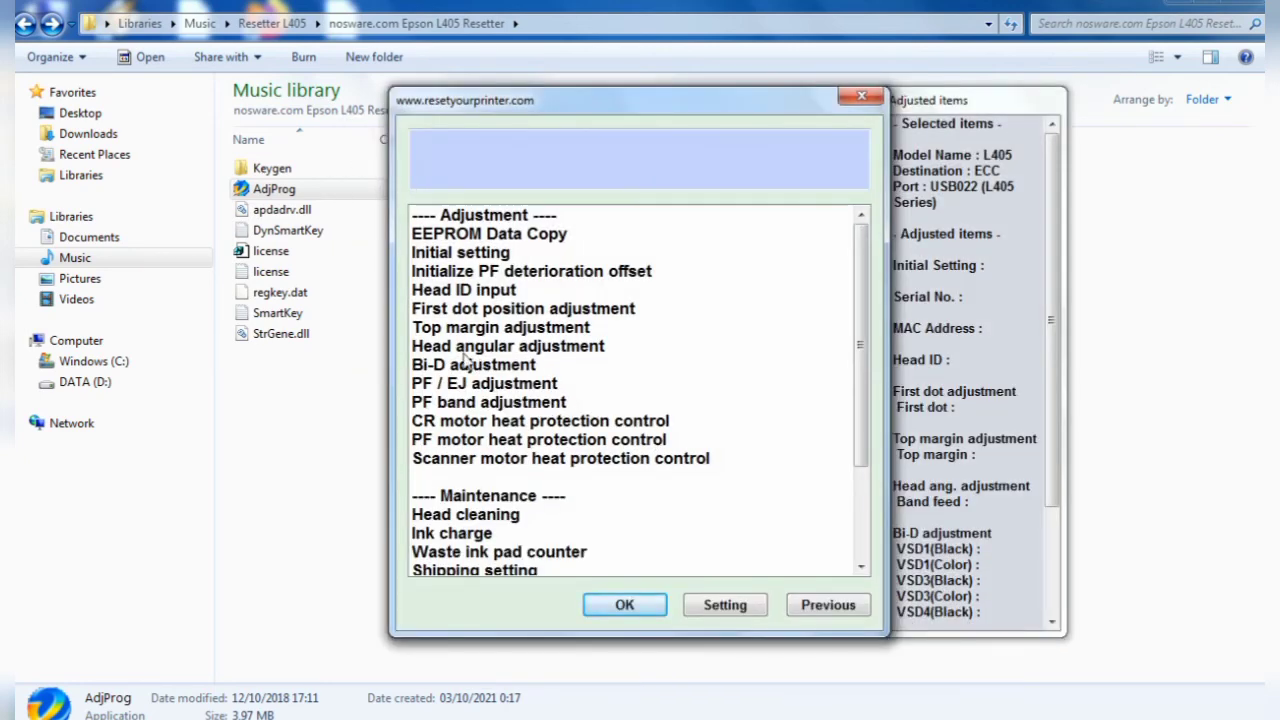
click(478, 552)
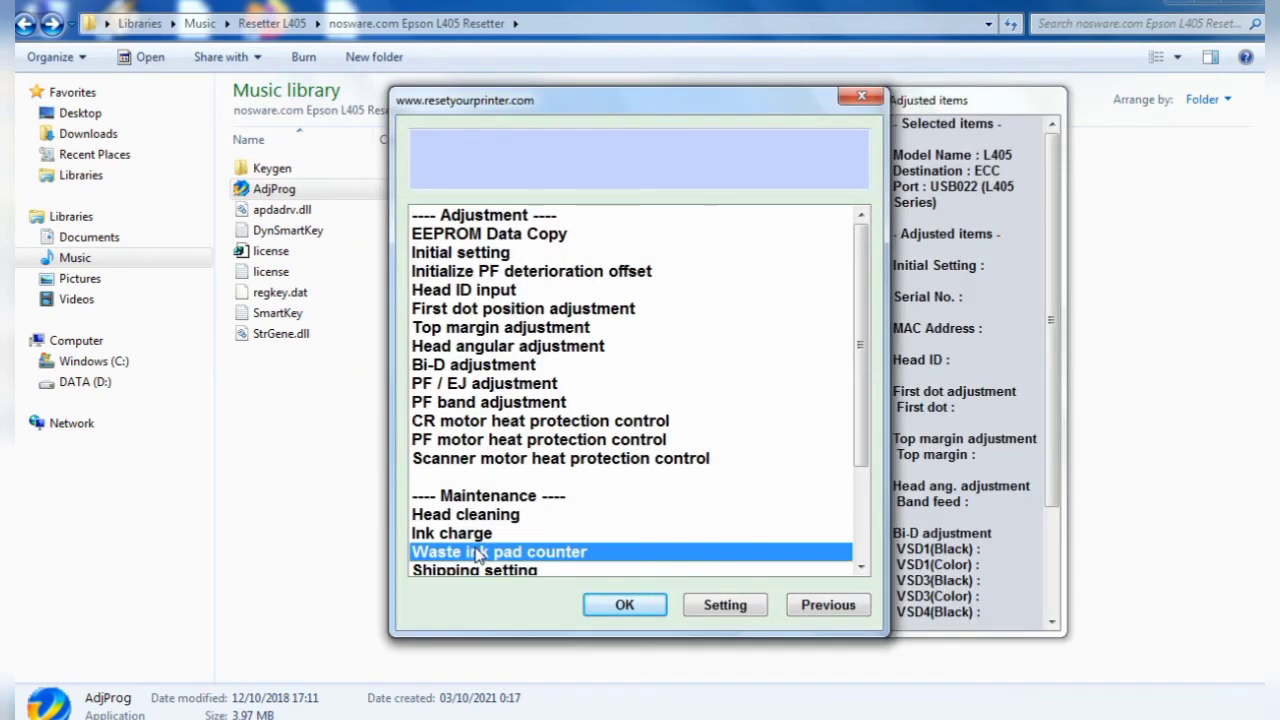
click(643, 609)
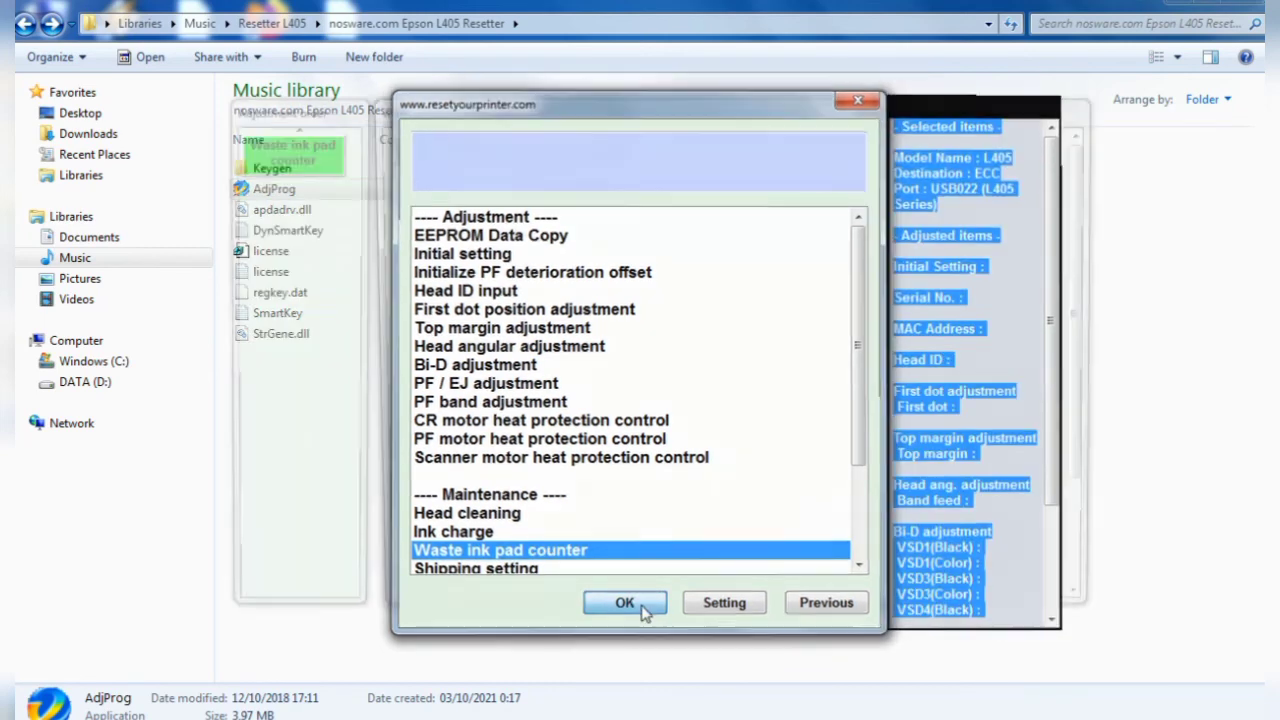
Select the main pad counter and check its current point value
click(405, 296)
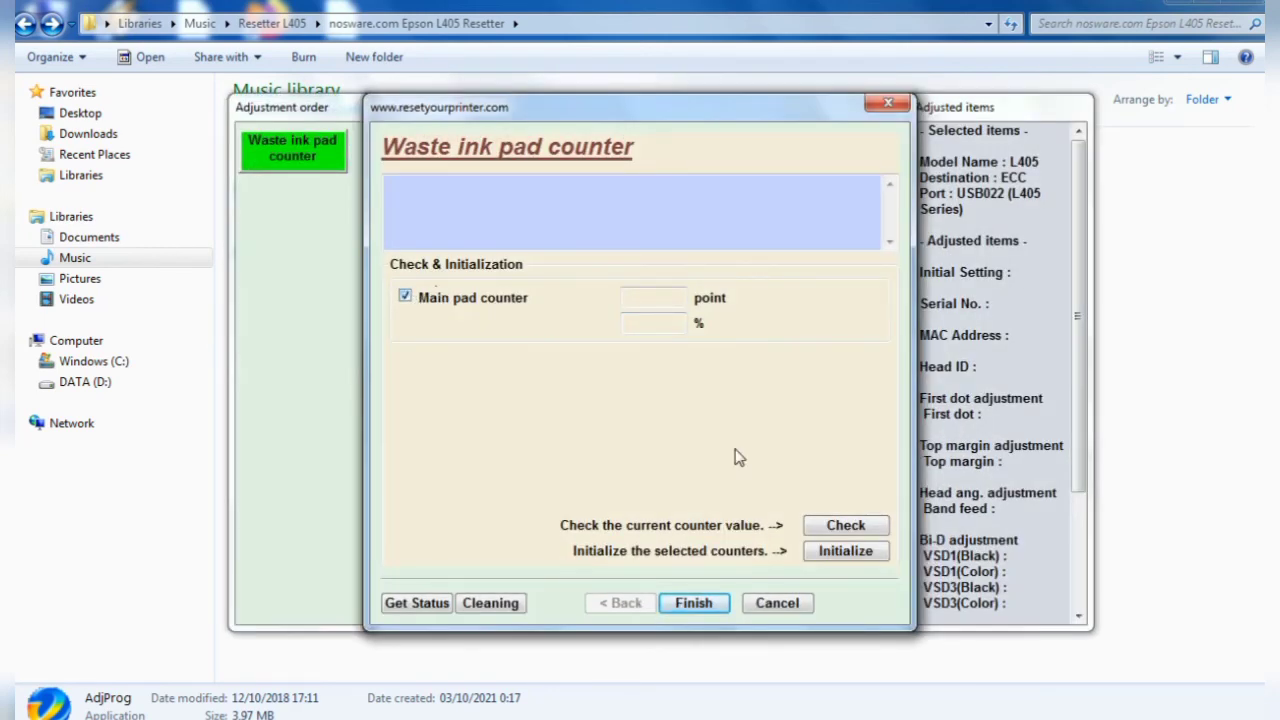
click(870, 530)
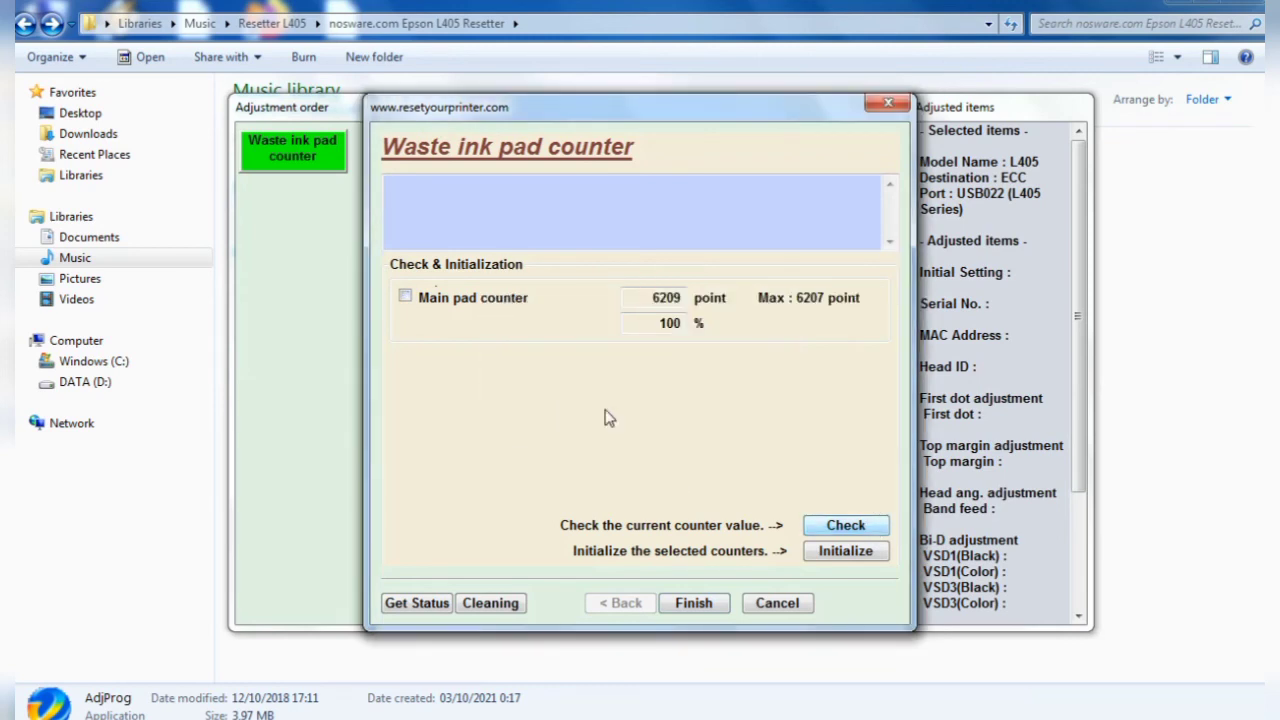
double_click(658, 297)
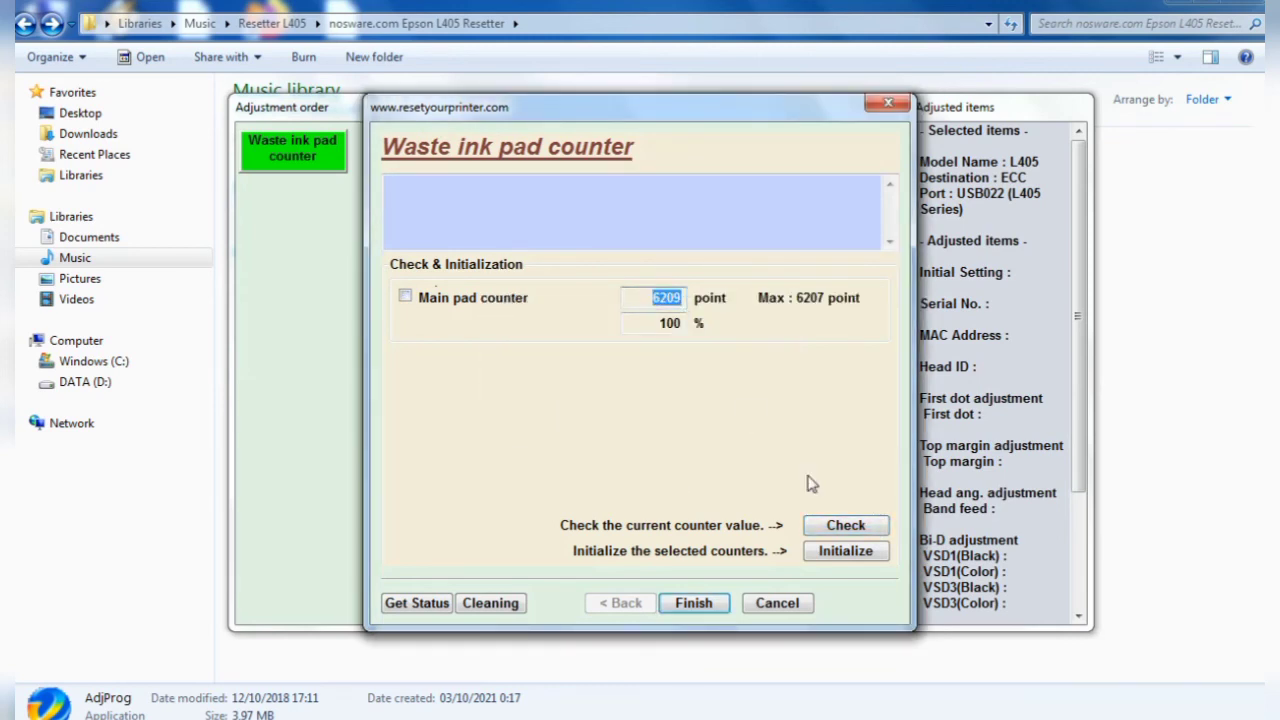
Select the main pad counter again, initialize it, confirm the initialization and acknowledge the message about turning off the printer
click(405, 298)
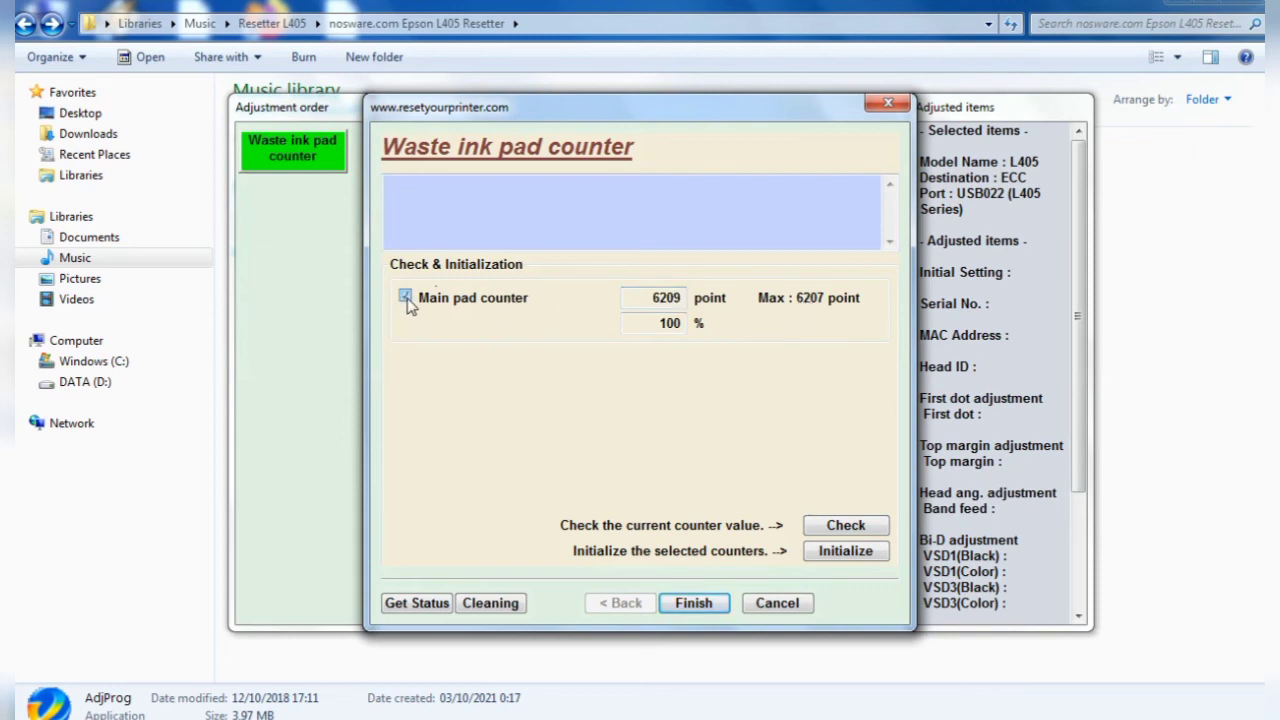
click(860, 561)
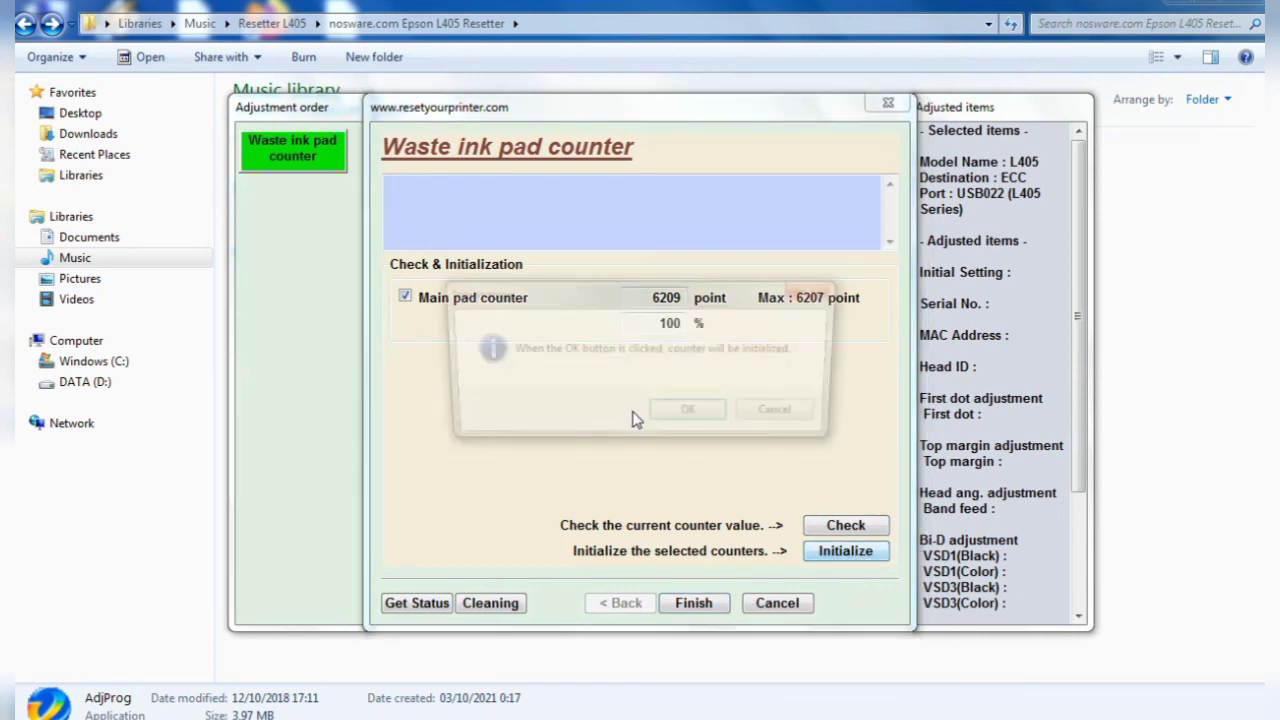
click(681, 418)
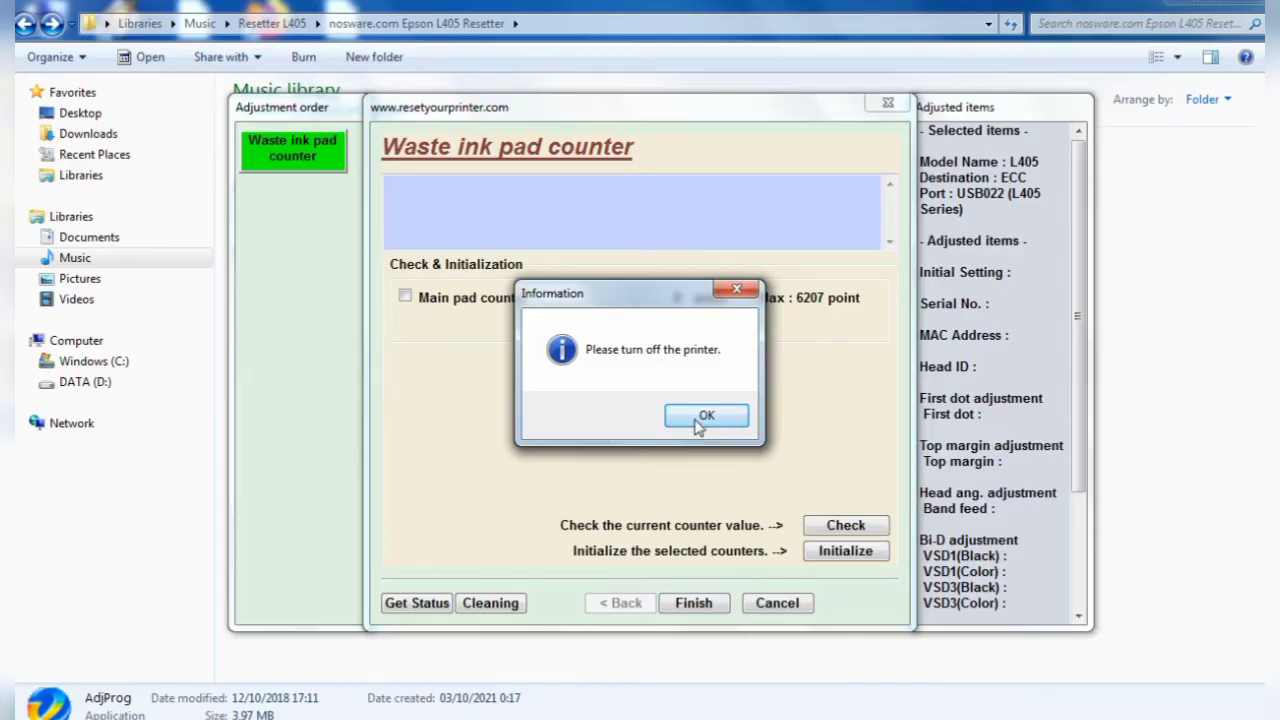
click(700, 418)
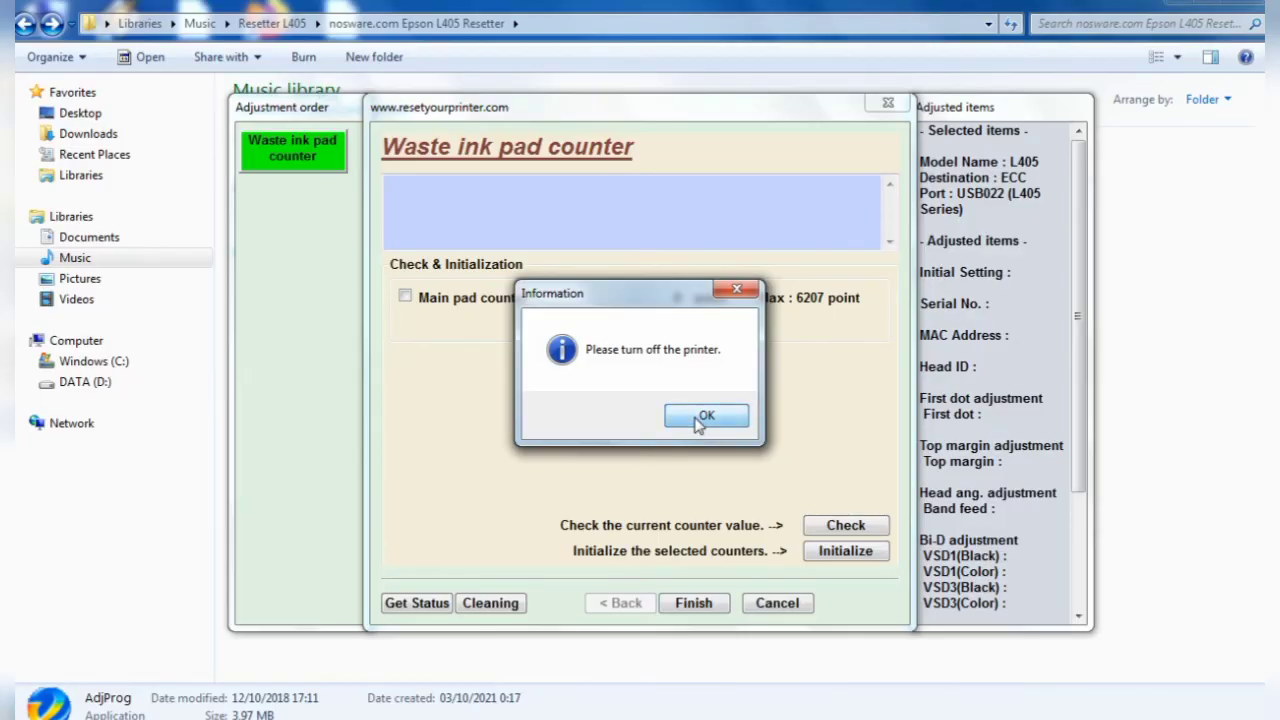